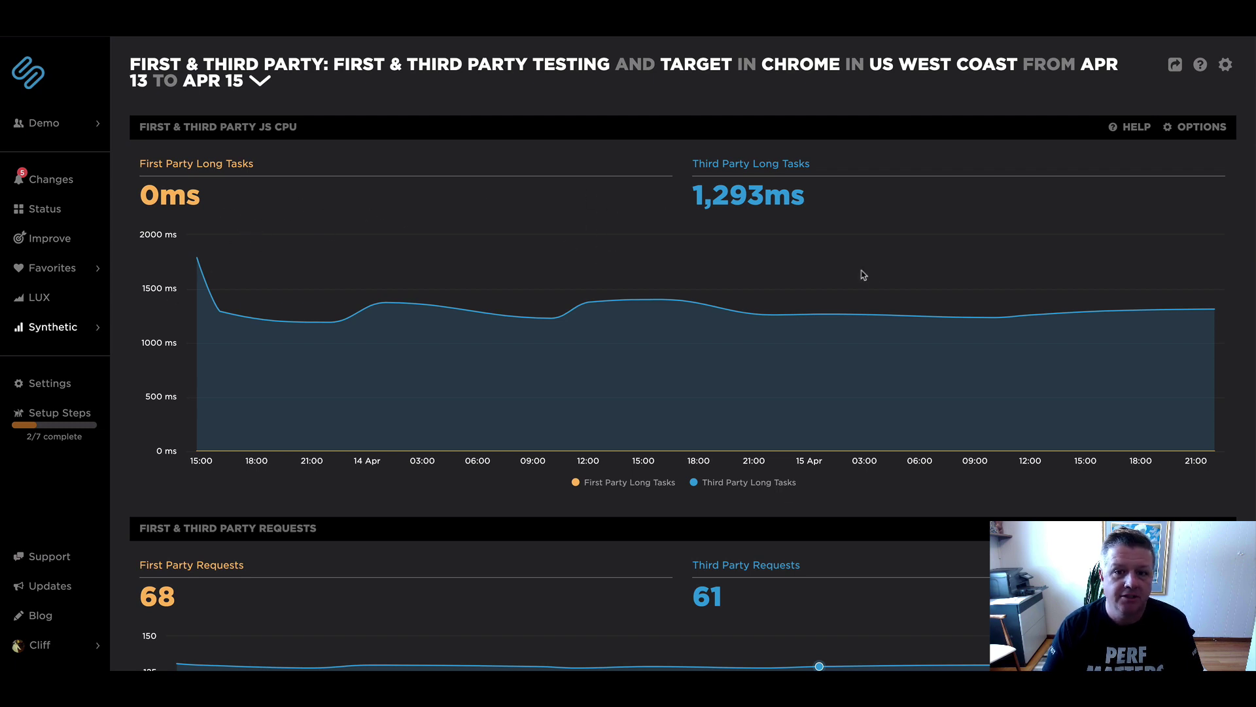
Jump from the Latest Size Unrecognized Third Party bar to its 30-request waterfall group.
scroll(883, 288, down, 9)
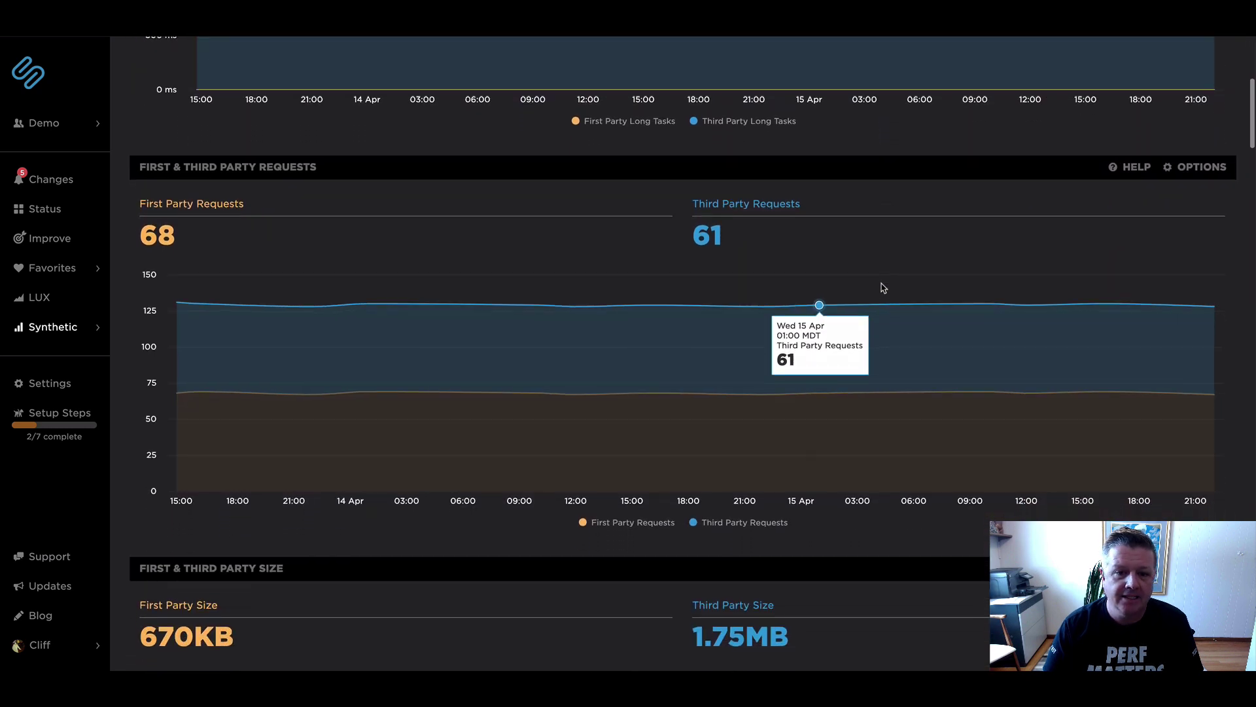
scroll(884, 288, down, 7)
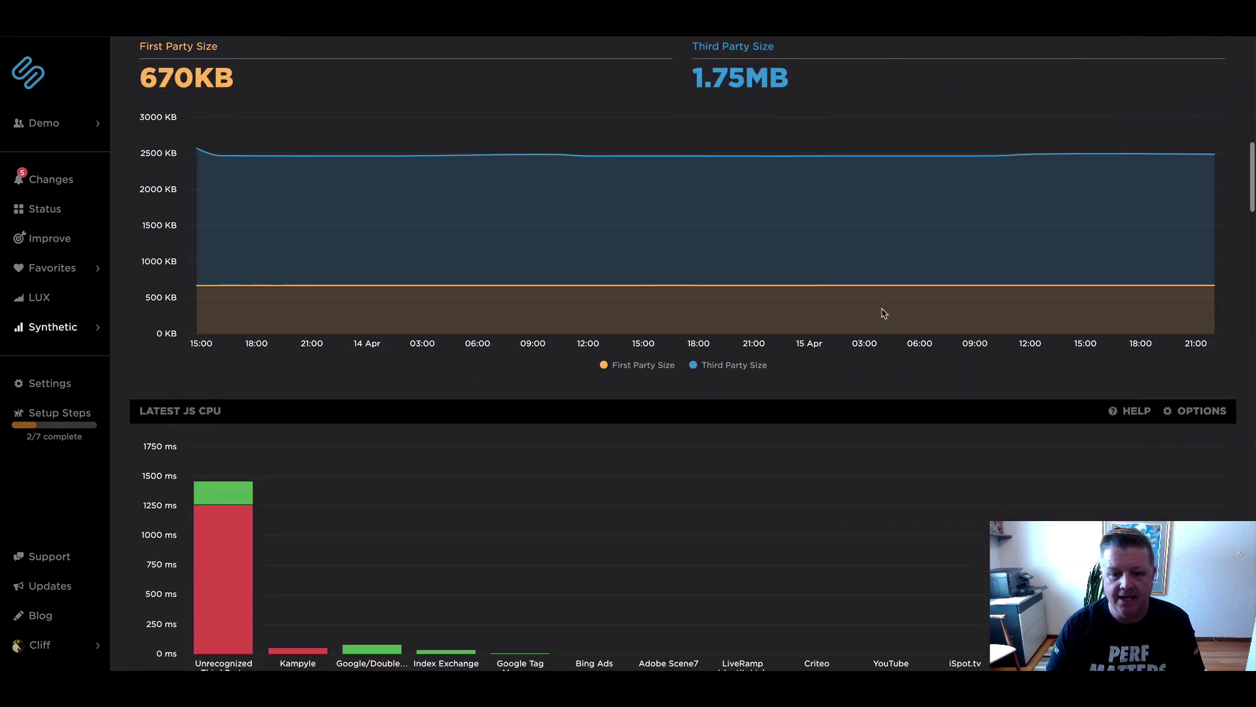
scroll(883, 315, down, 4)
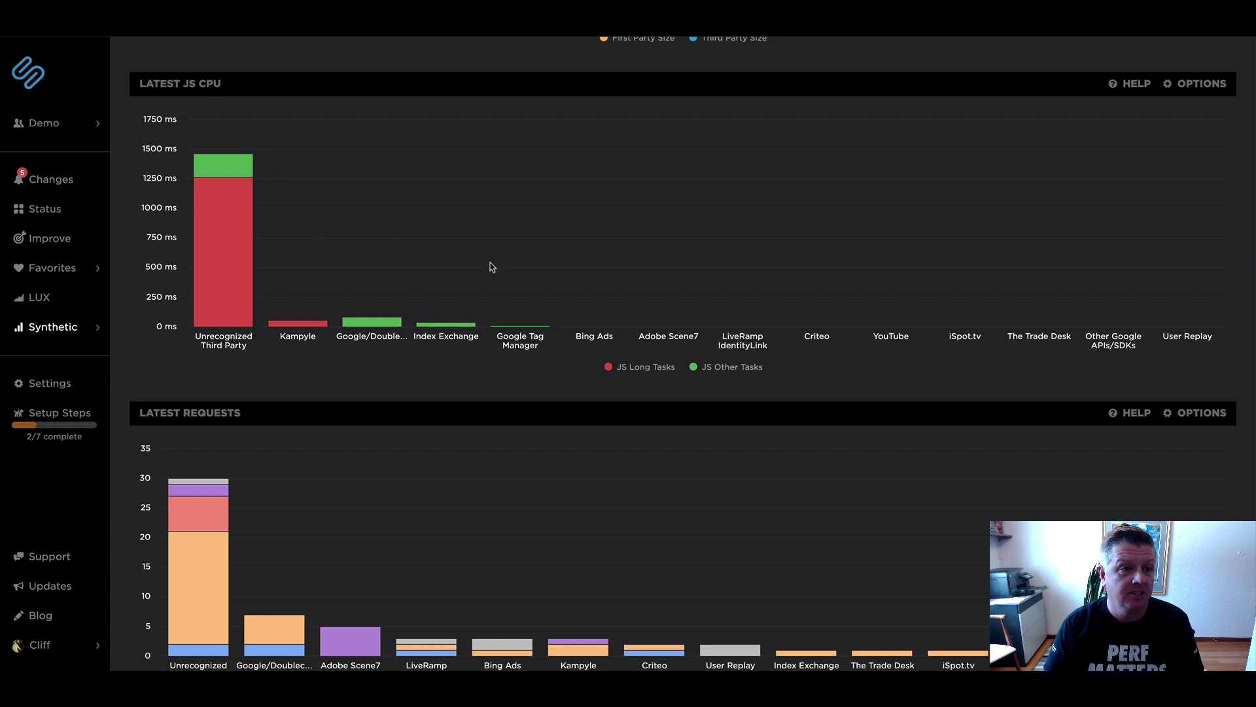
scroll(492, 266, up, 1)
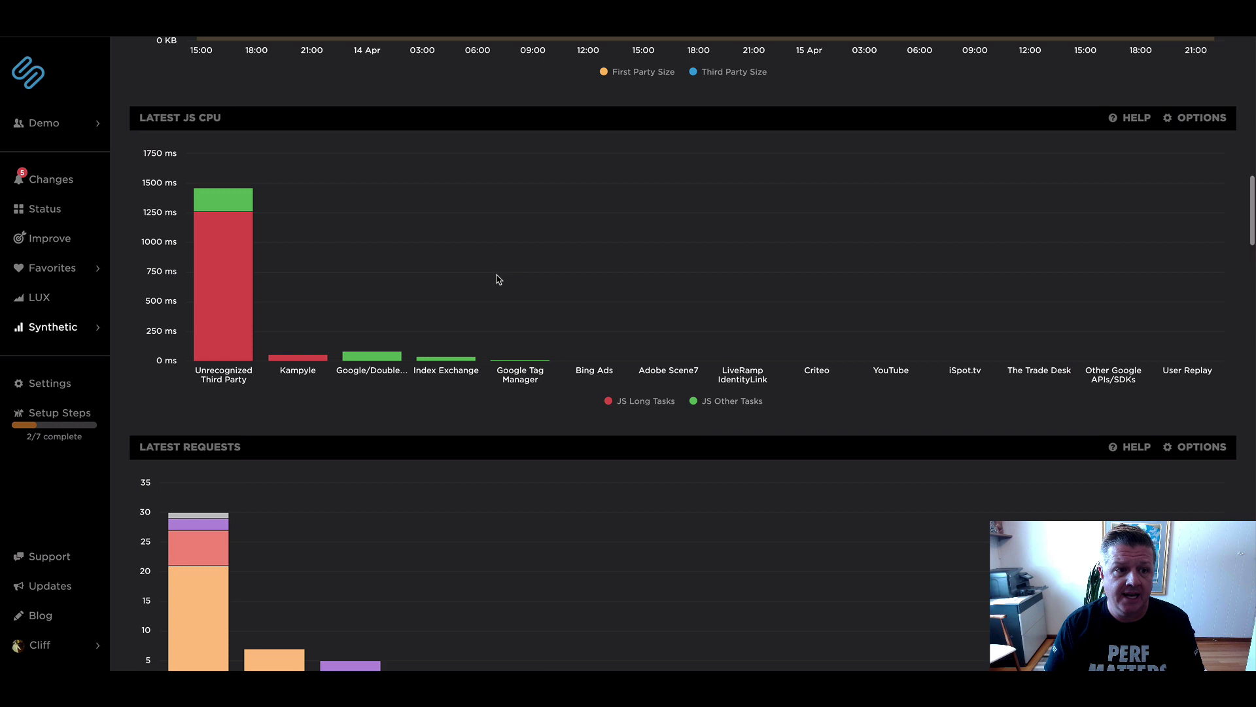
scroll(498, 279, down, 5)
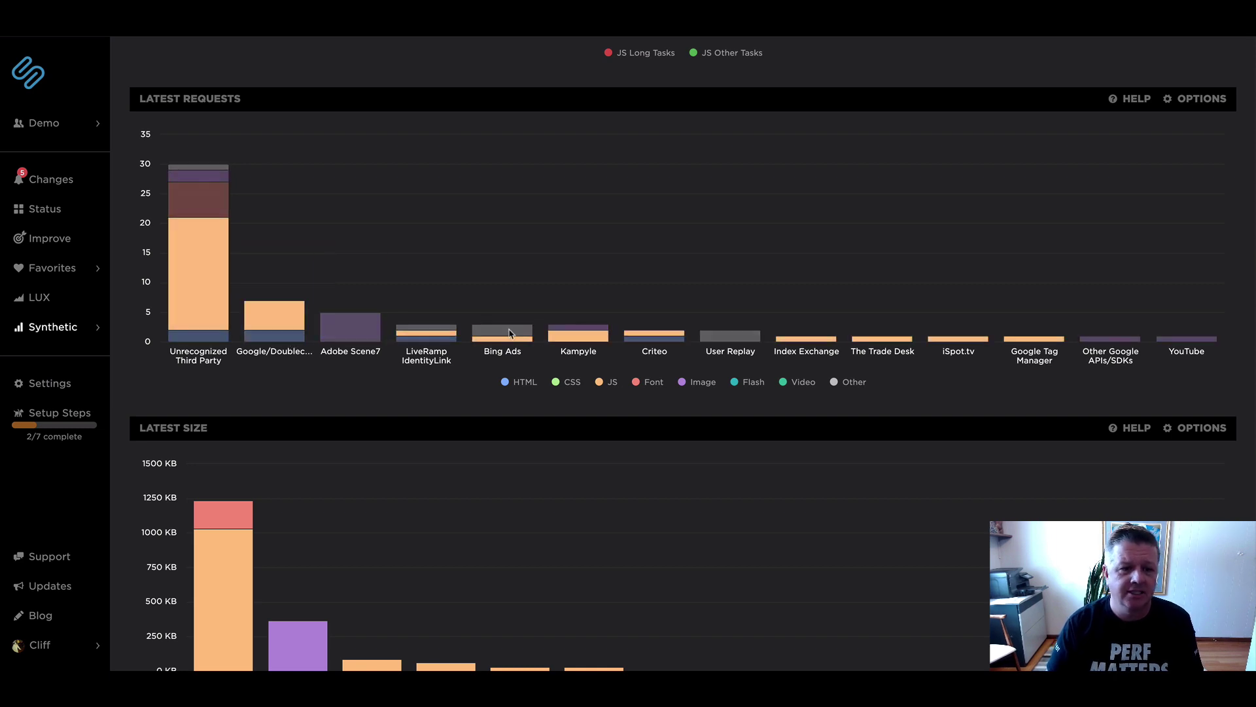
scroll(763, 305, down, 5)
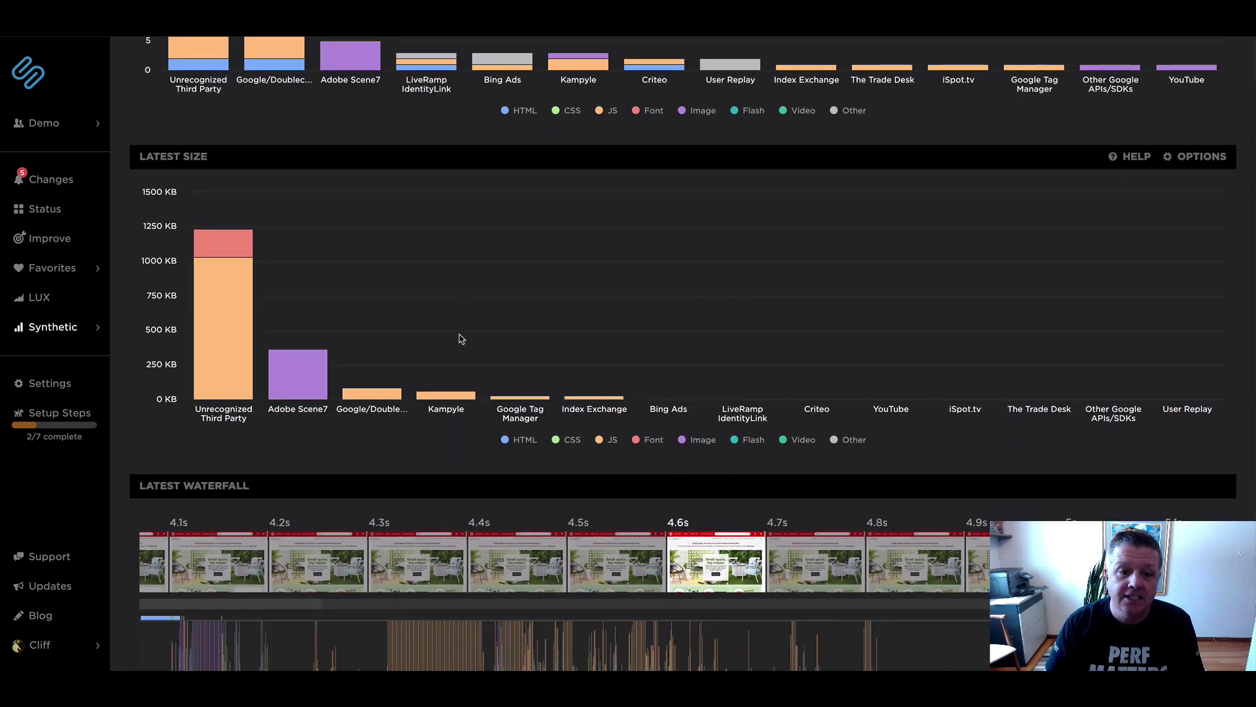
mouse_move(223, 307)
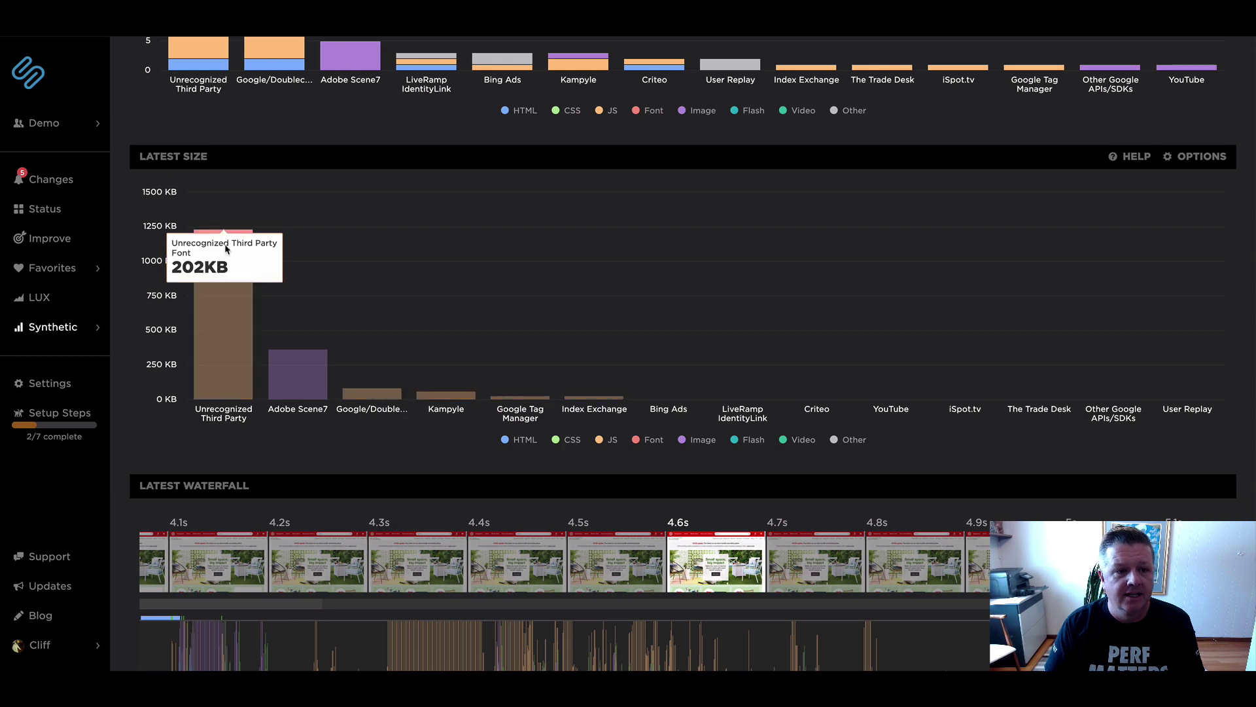
click(235, 240)
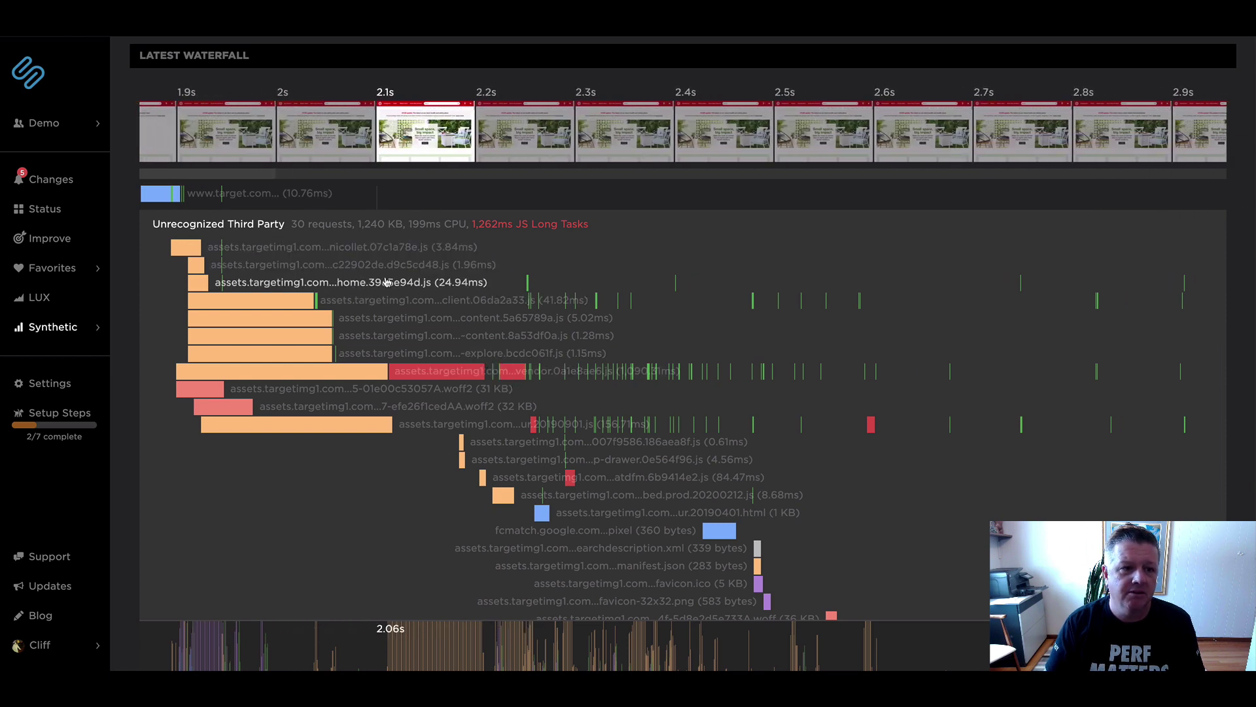
Scroll the waterfall past the Unrecognized Third Party requests to the Adobe Scene7 group.
scroll(411, 307, down, 8)
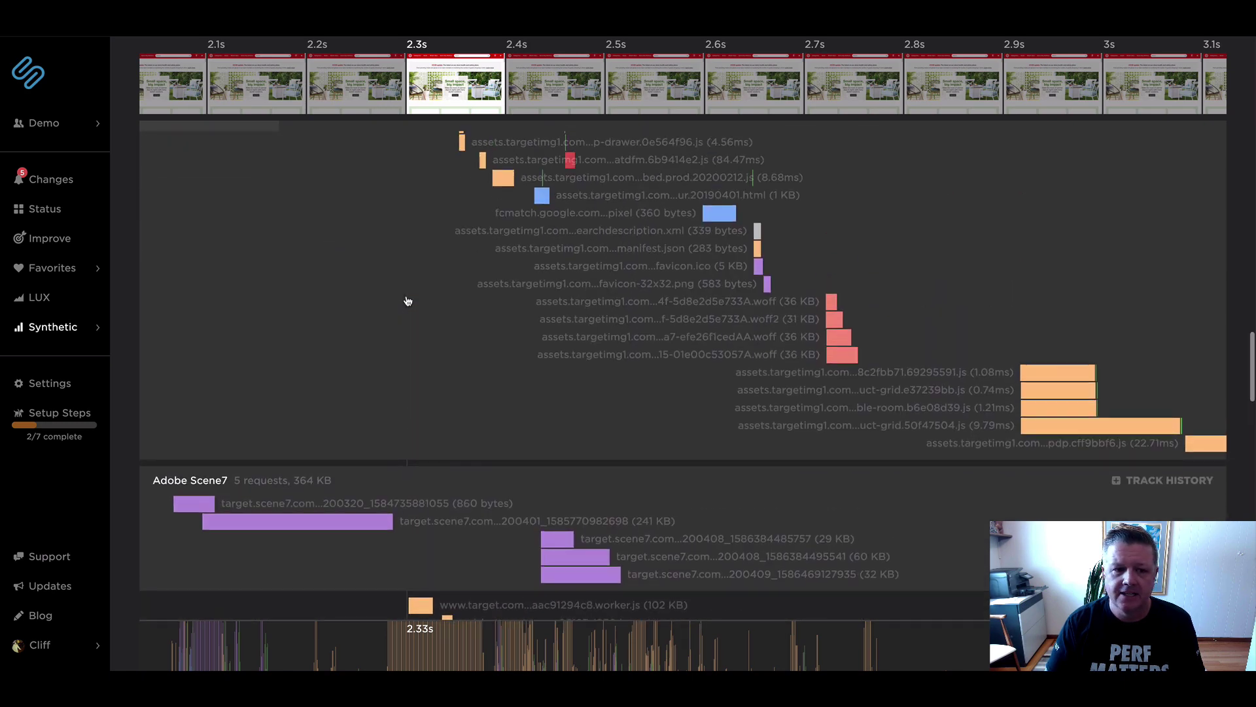
scroll(407, 301, up, 6)
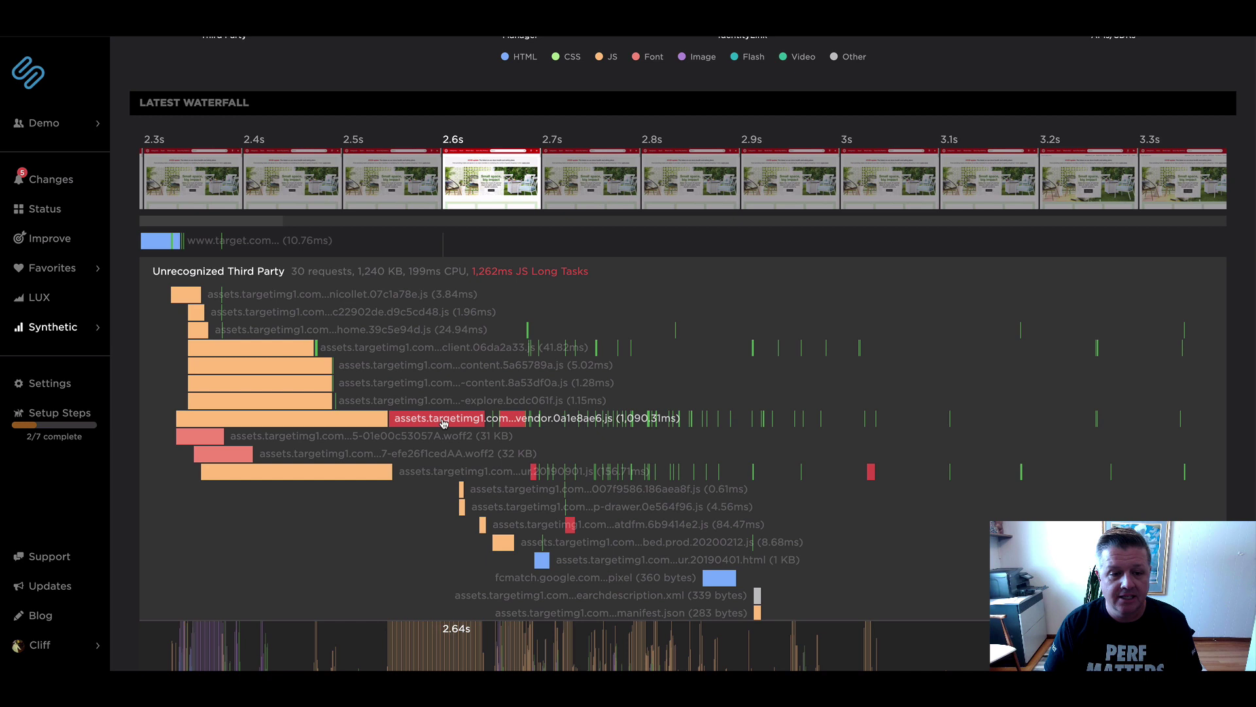
Expand request #9, vendor.0a1e8ae6.js, and select its full URL.
click(443, 422)
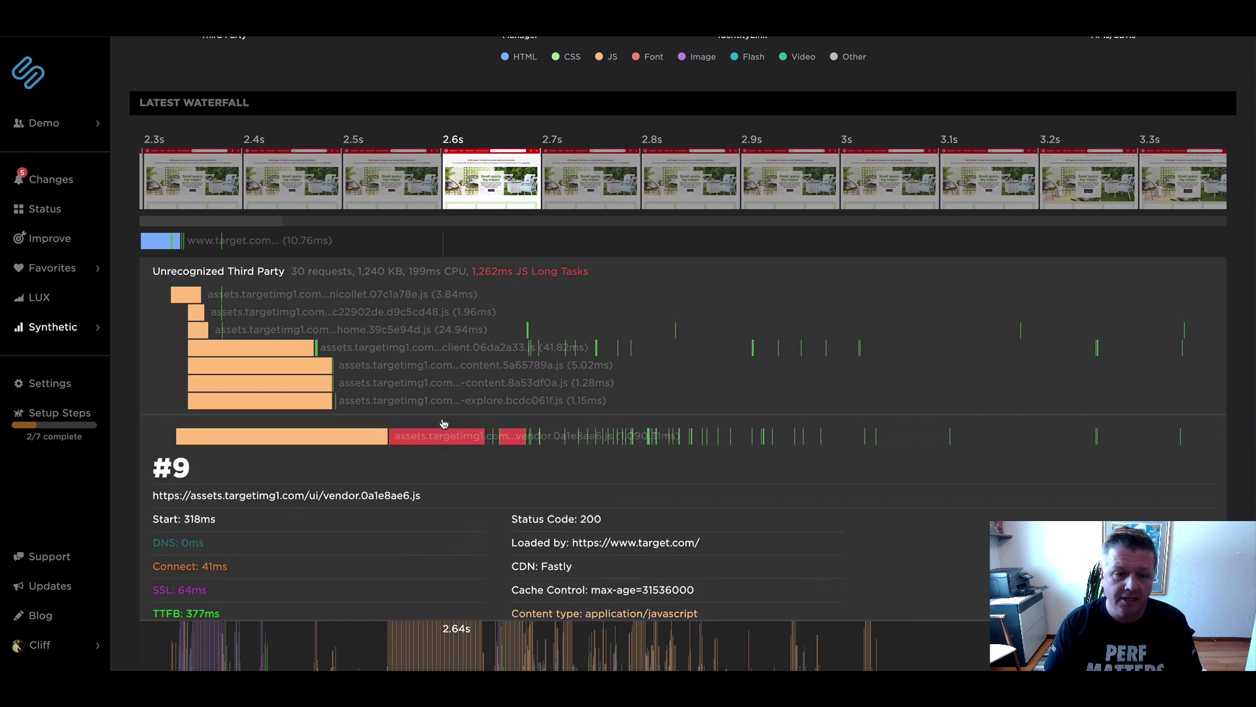
scroll(438, 429, down, 1)
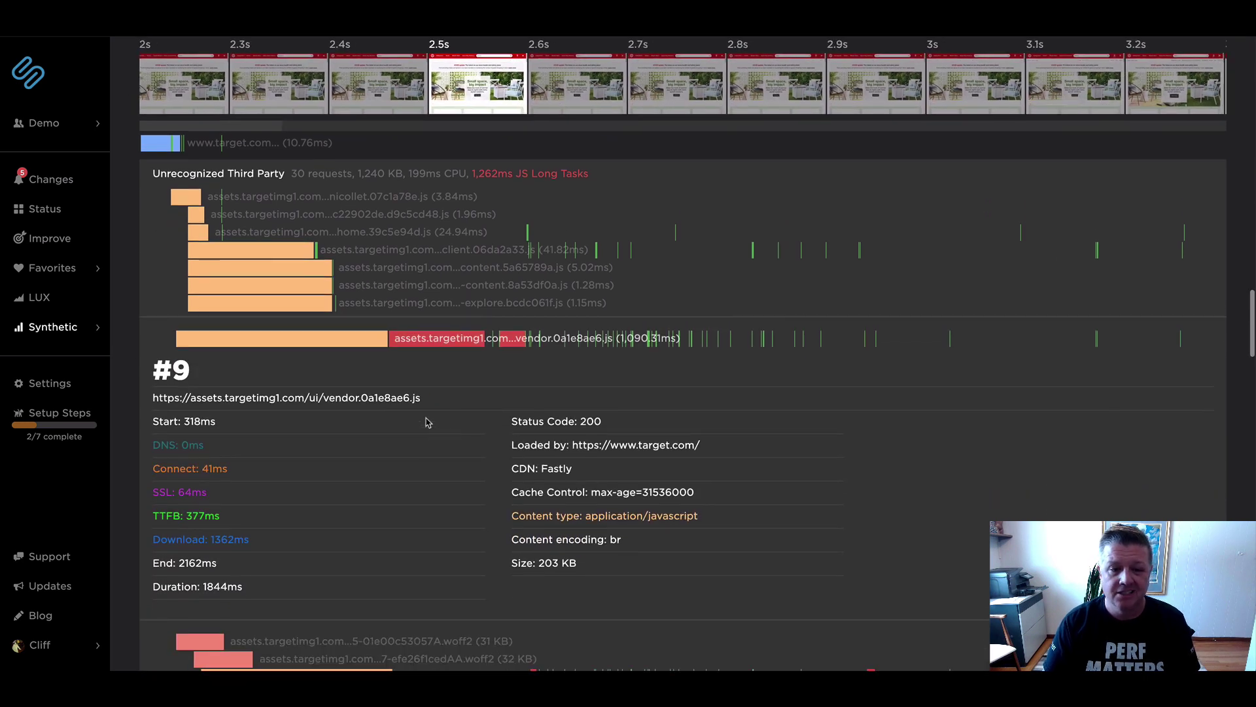
drag(422, 398, 145, 401)
Scroll down the waterfall to the Kampyle group: 3 requests, 61 KB, 10ms CPU.
scroll(262, 406, down, 1)
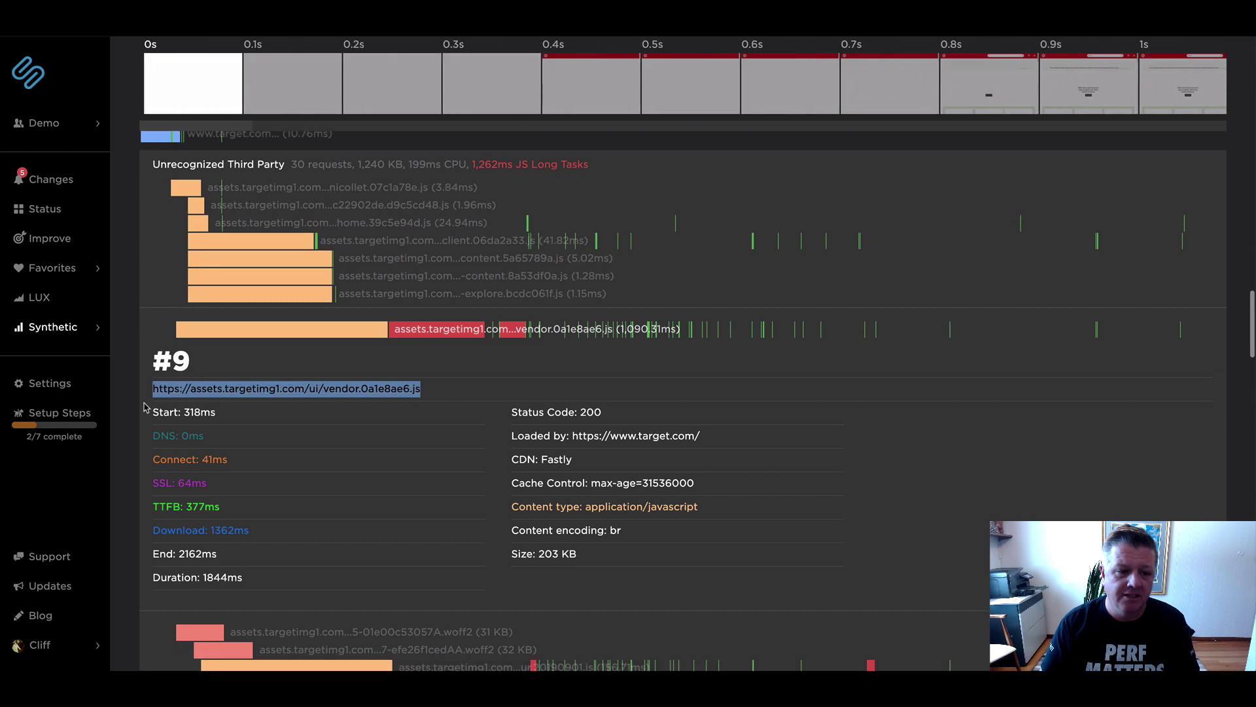
scroll(488, 413, down, 6)
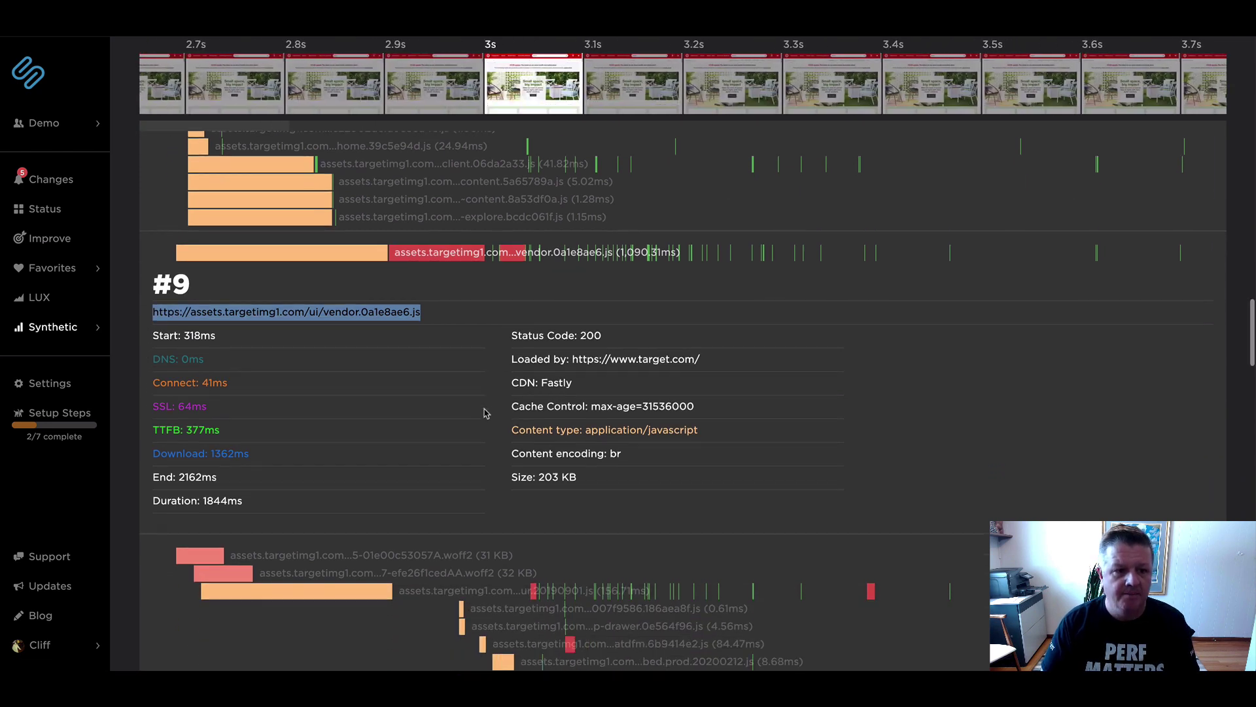
scroll(486, 414, down, 3)
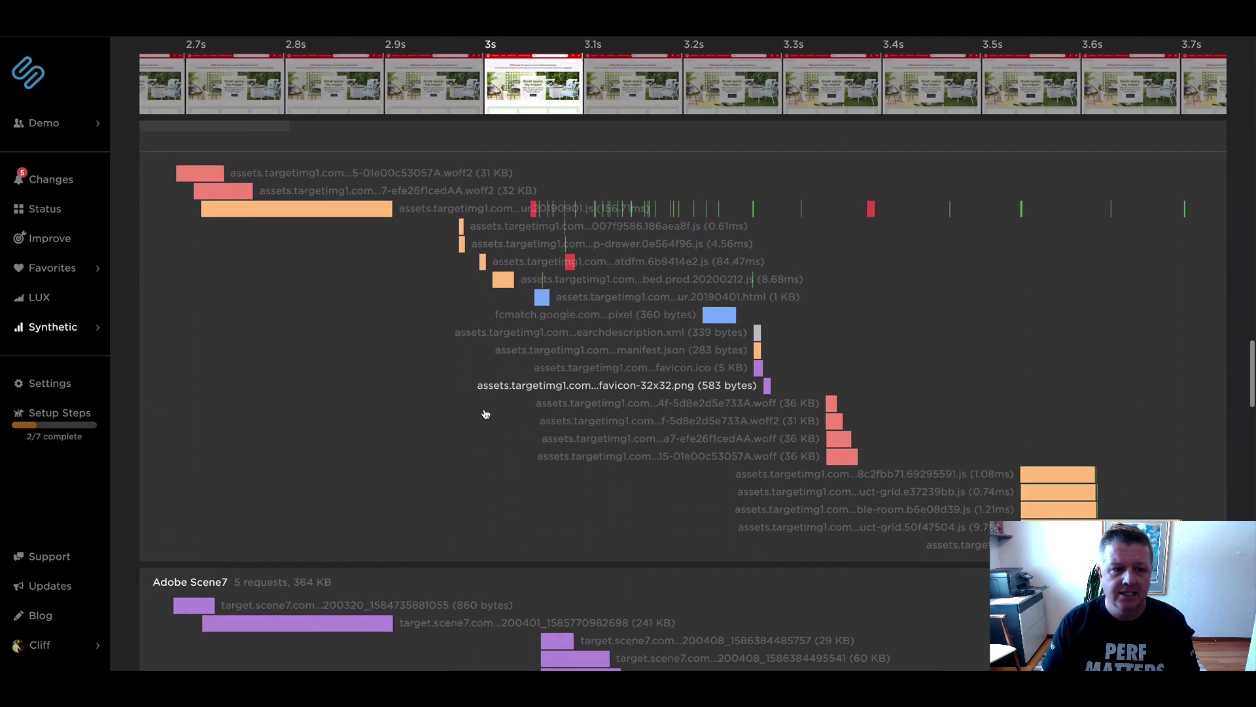
scroll(485, 414, down, 8)
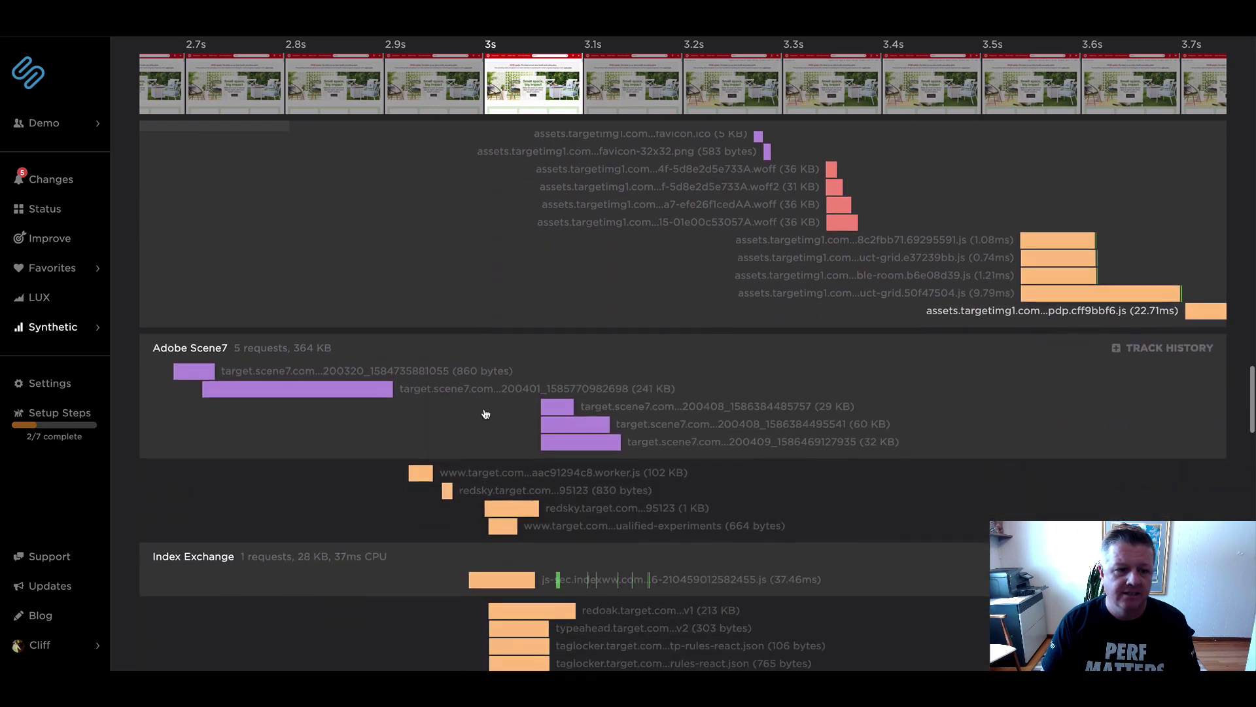
scroll(486, 413, down, 5)
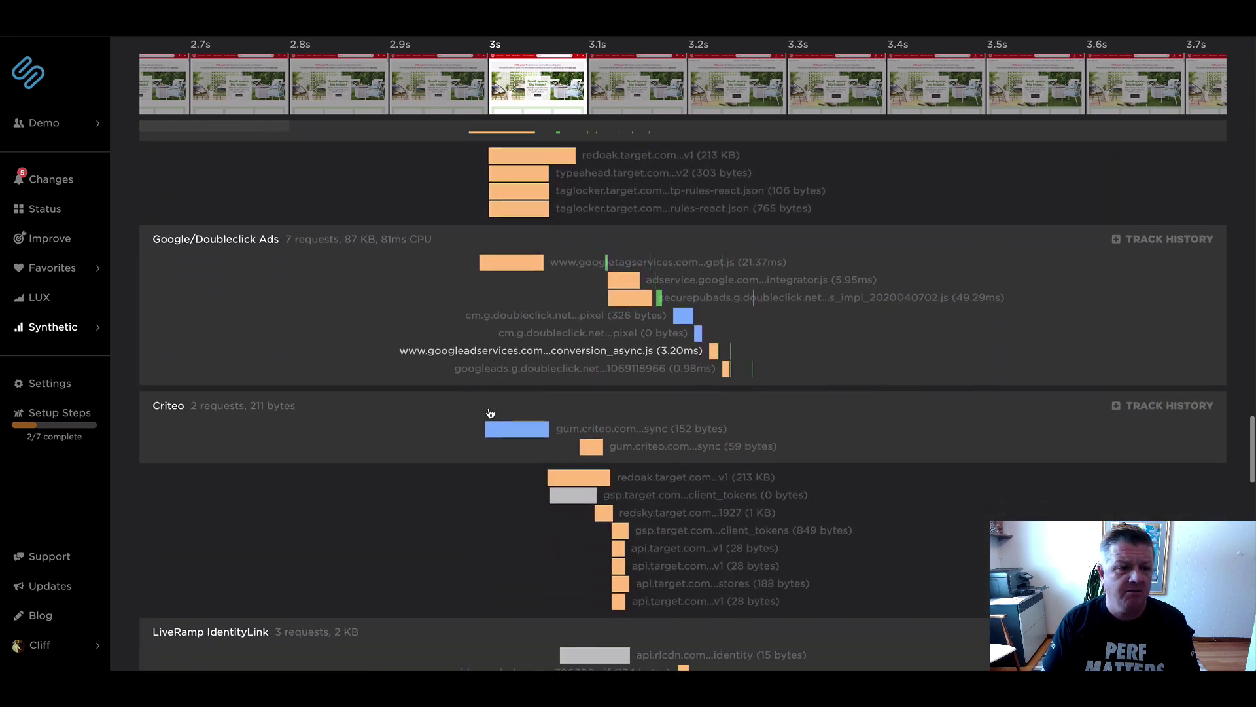
scroll(650, 429, down, 7)
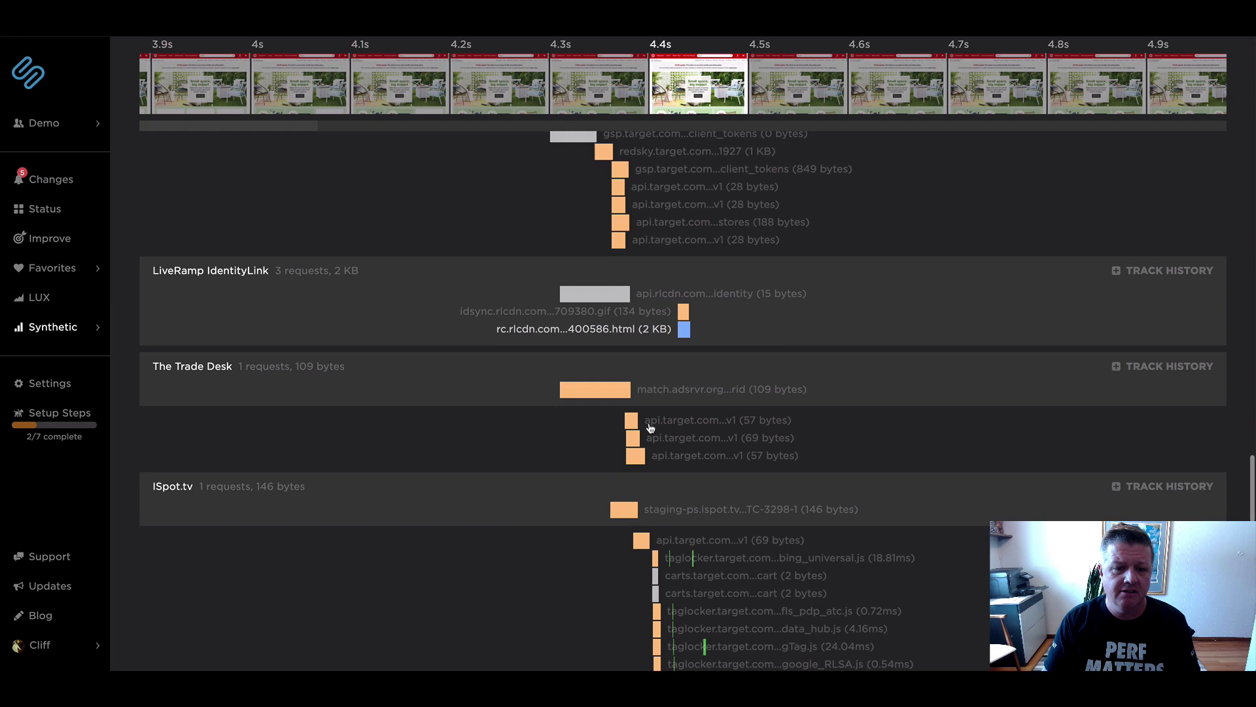
scroll(674, 435, down, 5)
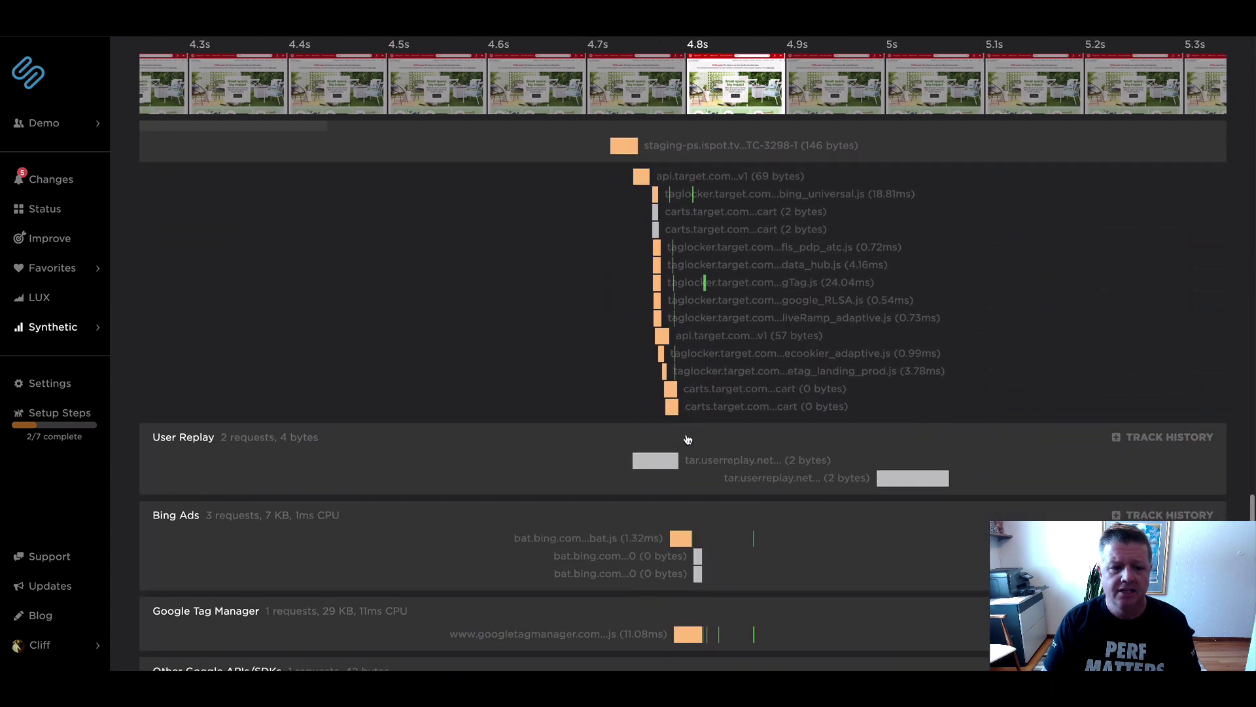
scroll(687, 438, down, 3)
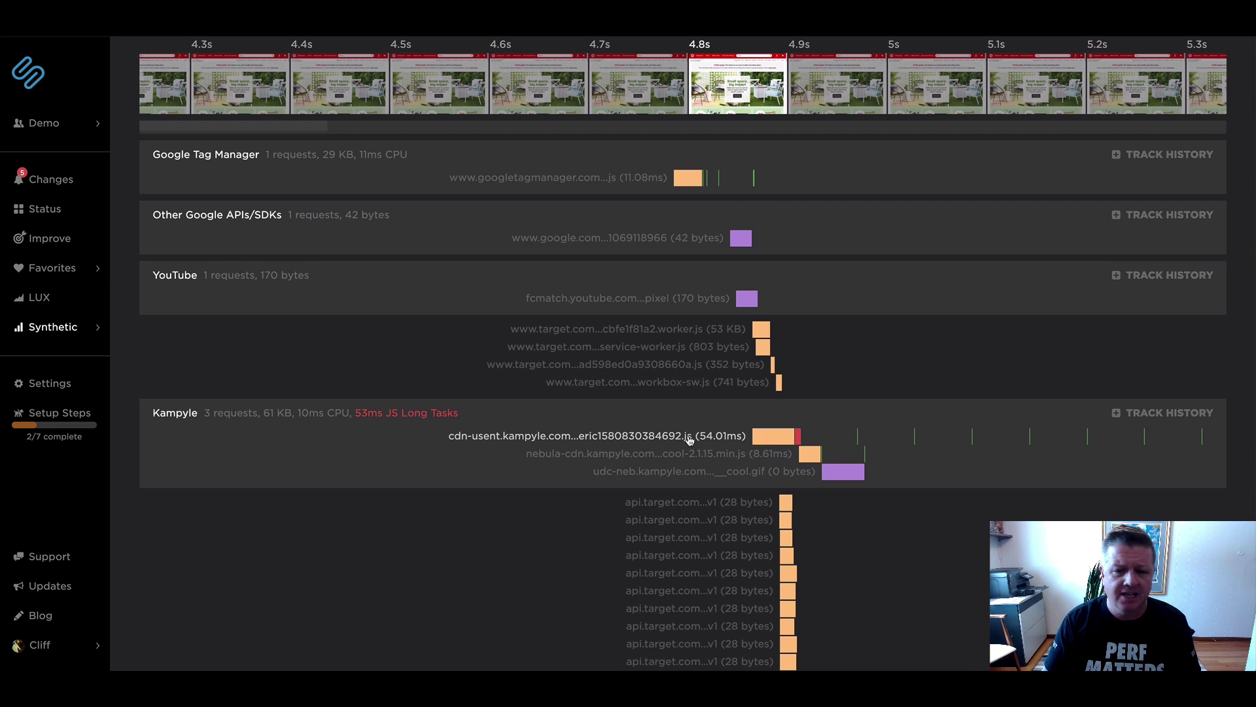
scroll(692, 439, down, 1)
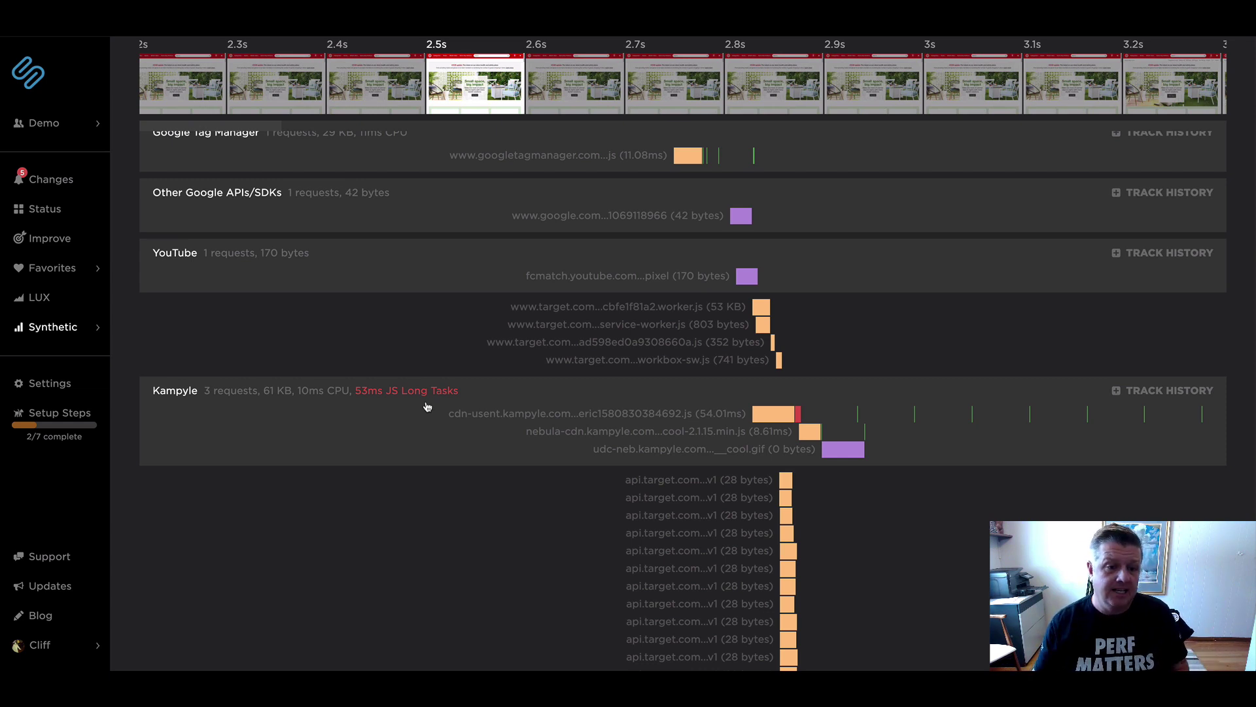
click(1140, 393)
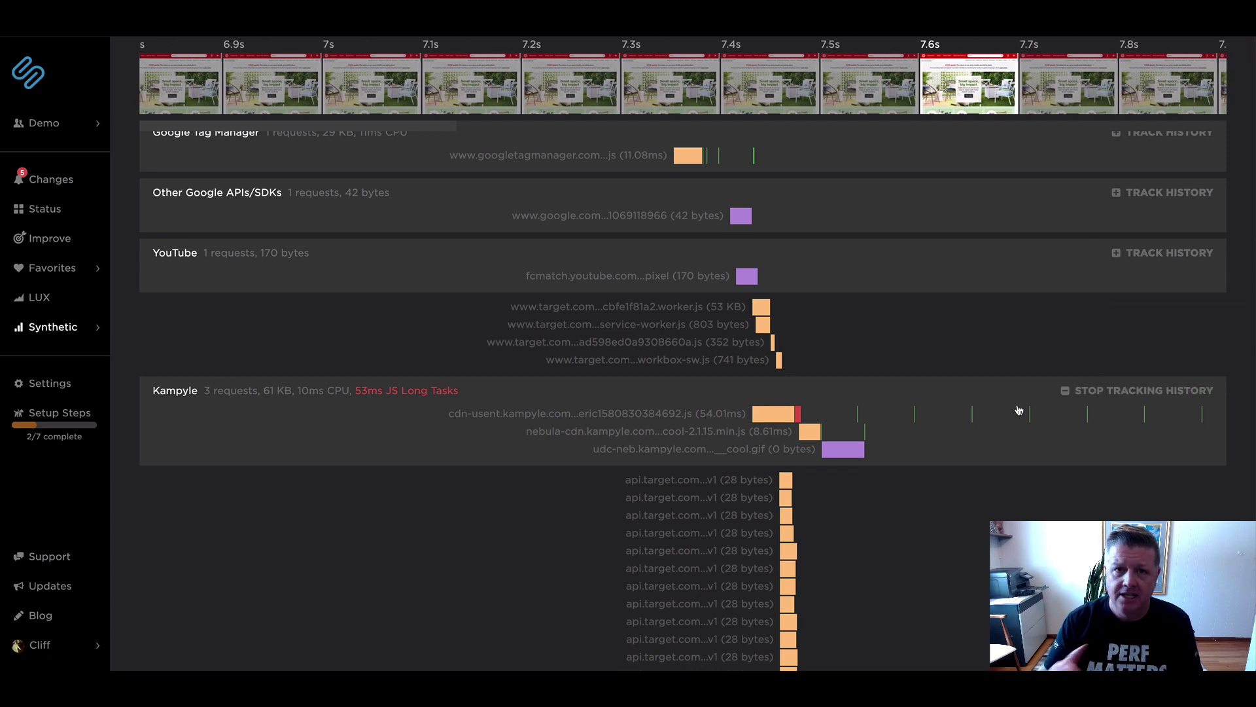
scroll(949, 407, down, 8)
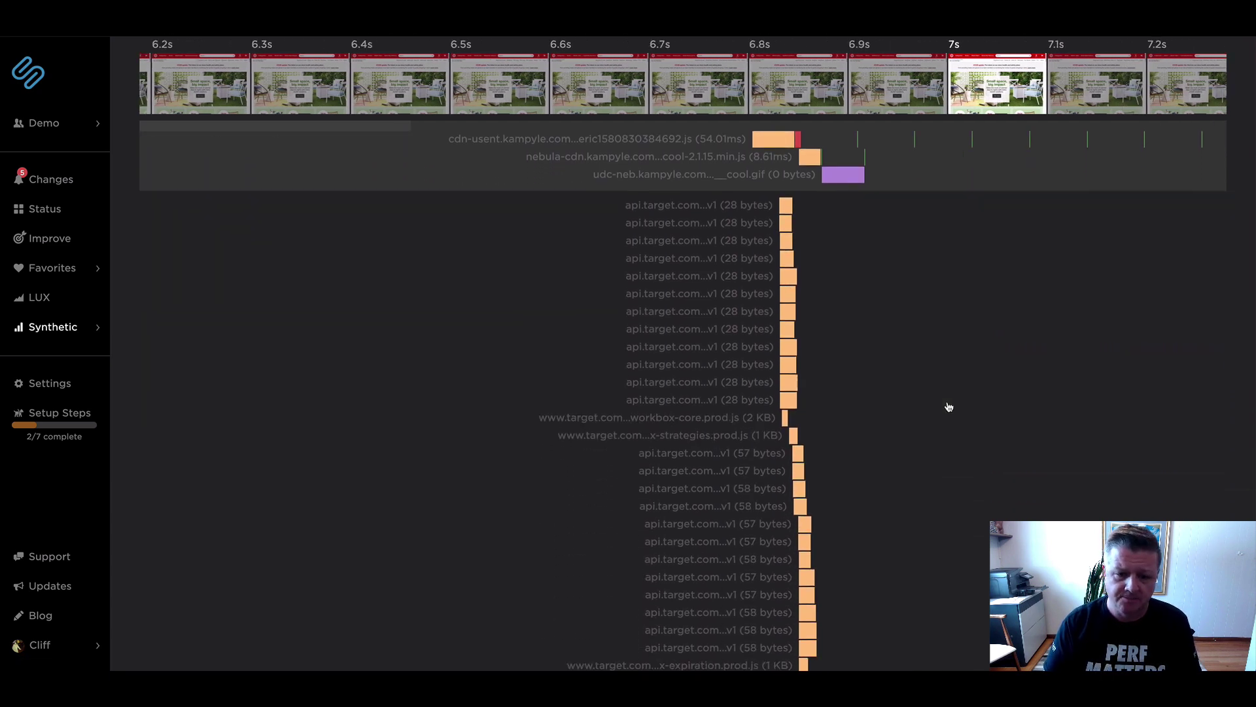
scroll(949, 407, up, 10)
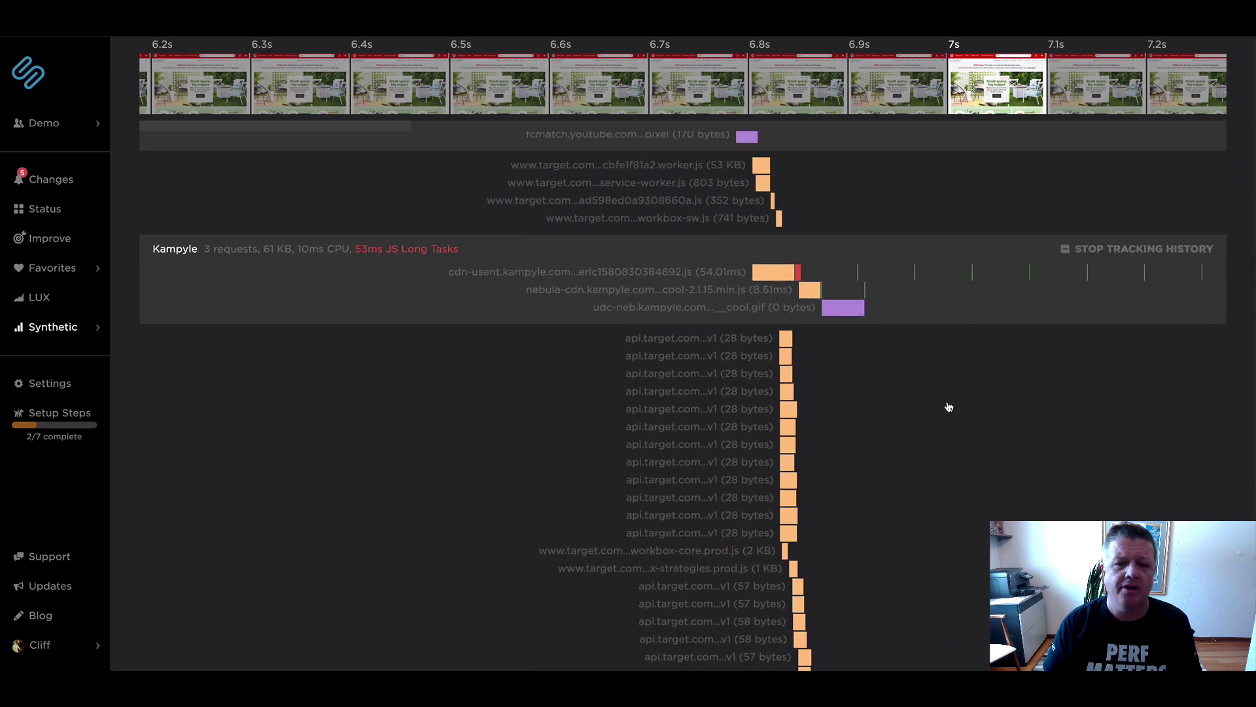
scroll(949, 407, up, 10)
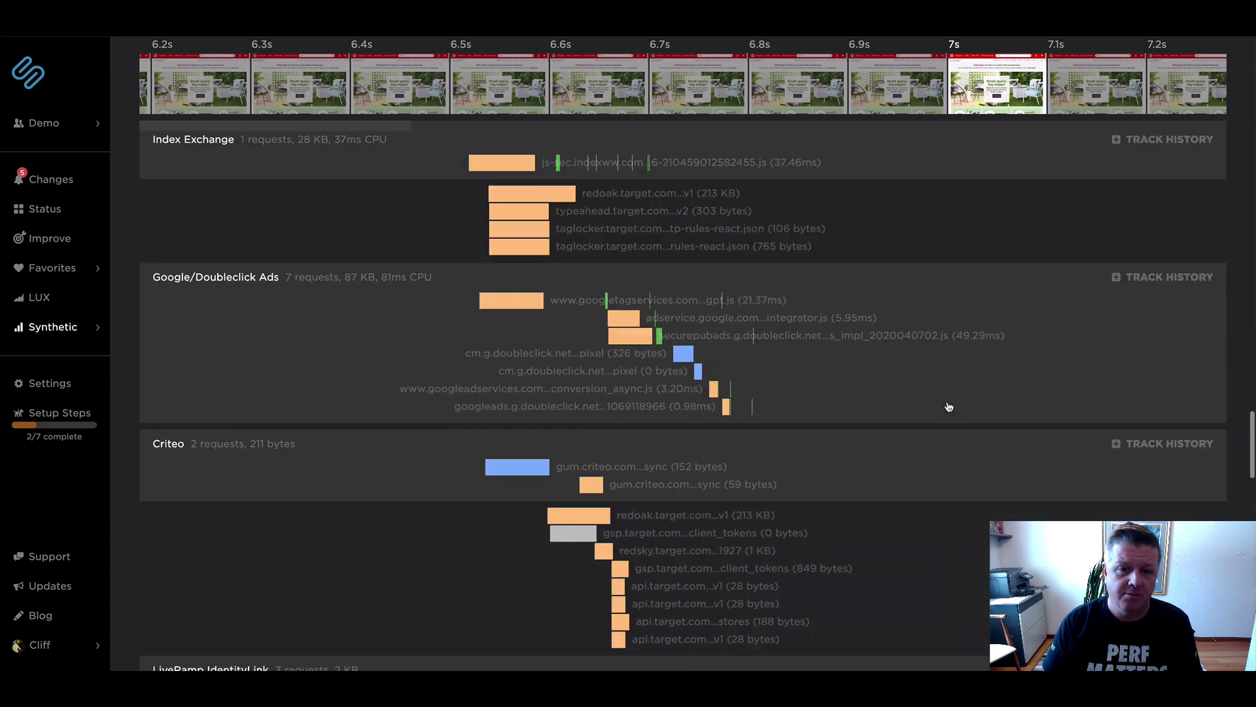
scroll(294, 393, up, 2)
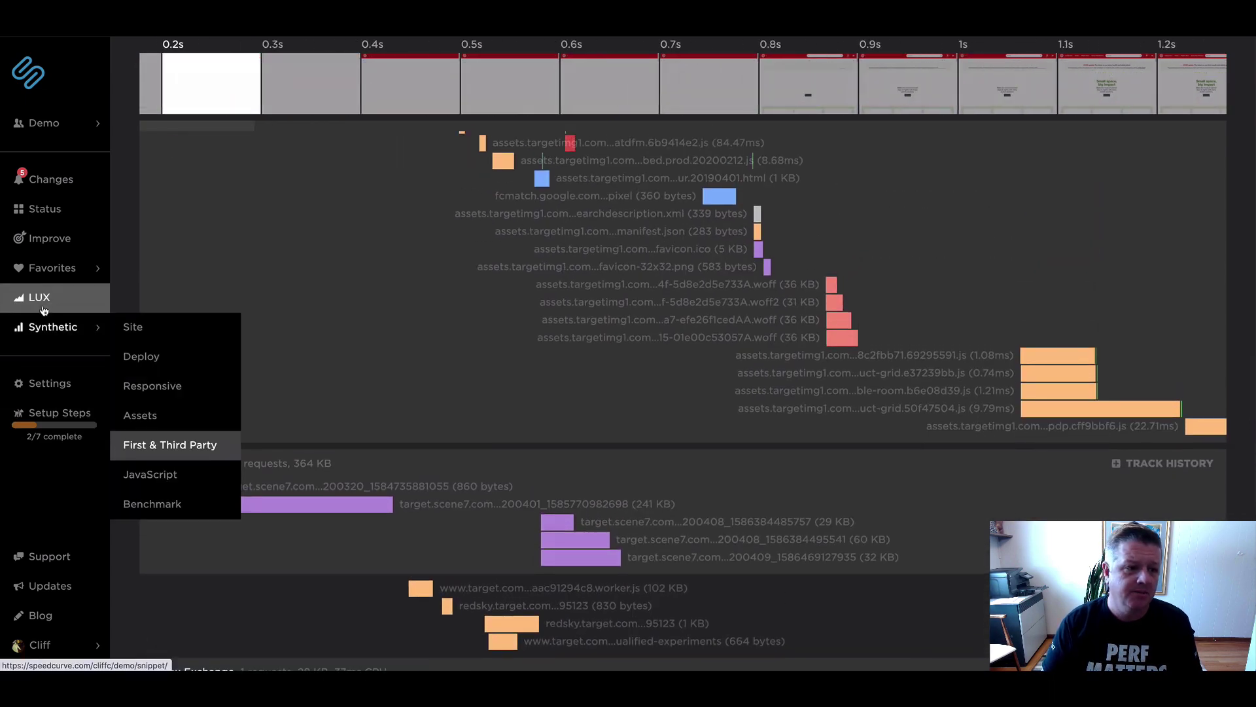
From Demo Settings, start adding a new First Party domain.
click(58, 384)
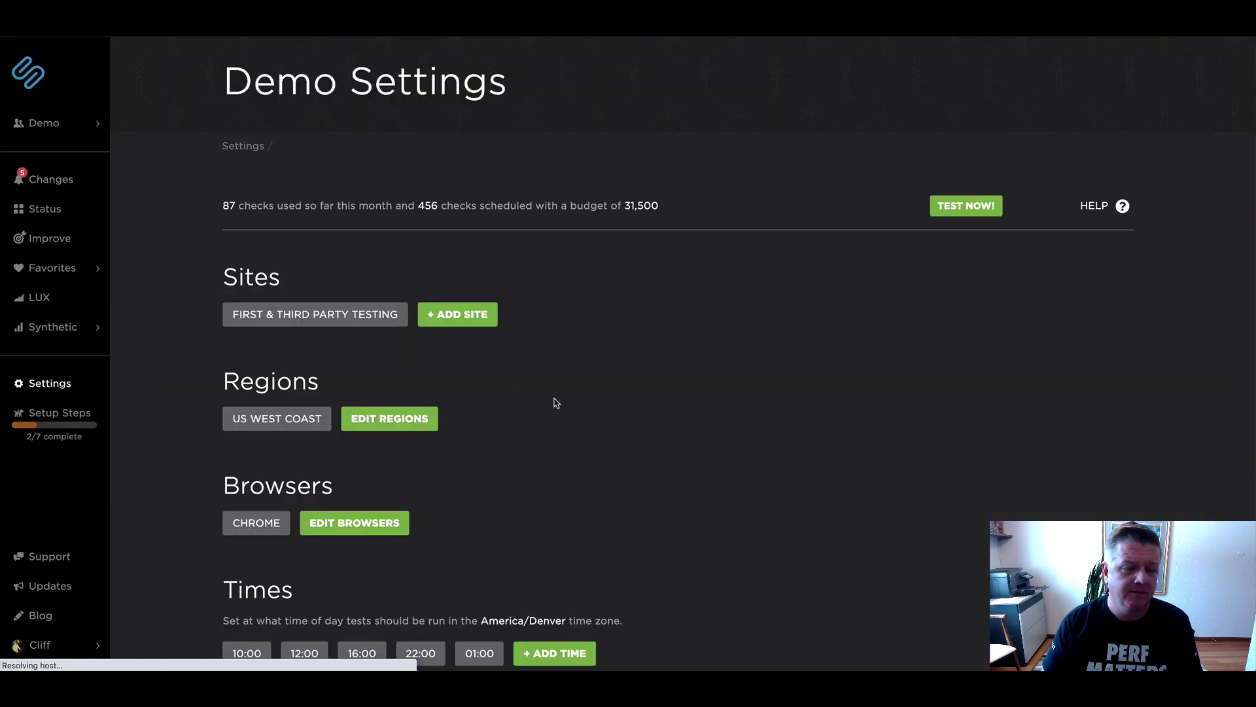
scroll(610, 426, down, 7)
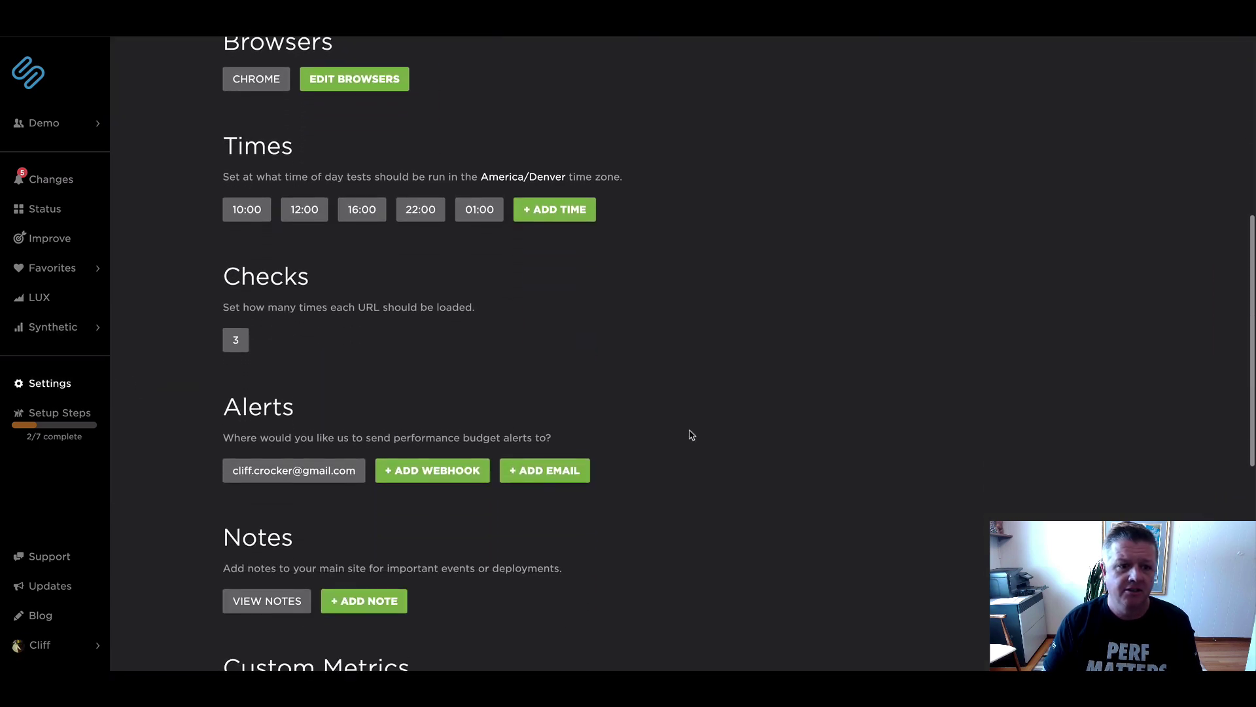
scroll(691, 436, down, 5)
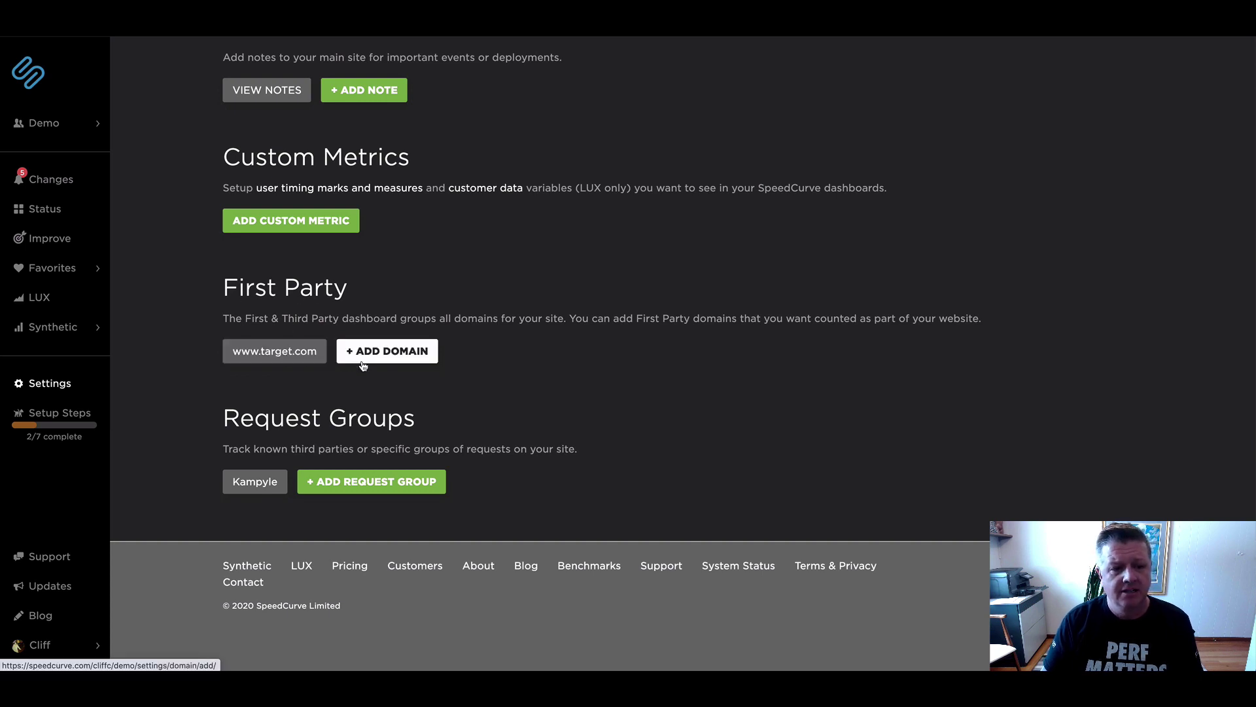
click(400, 363)
Add assets.targetimg1.com as a First Party domain, trimmed from the pasted vendor.js URL.
click(409, 305)
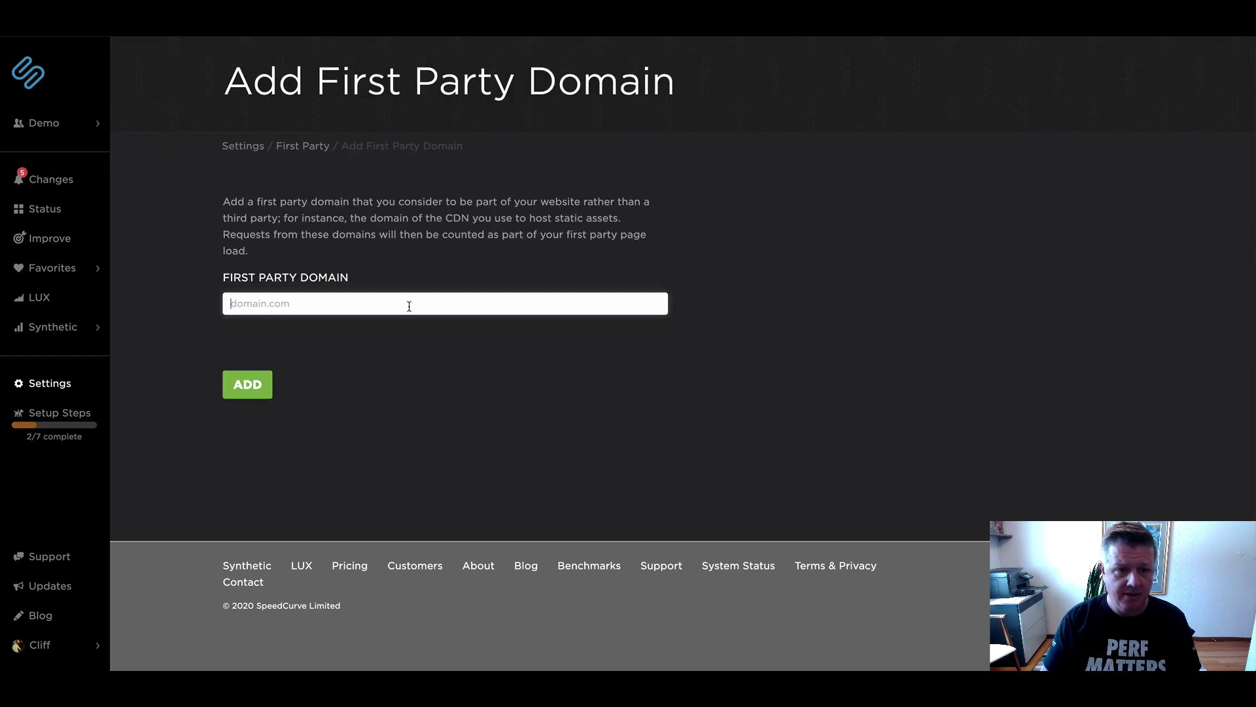
text(https://assets.targetimg1.com/ui/vendor.0a1e8ae6.js)
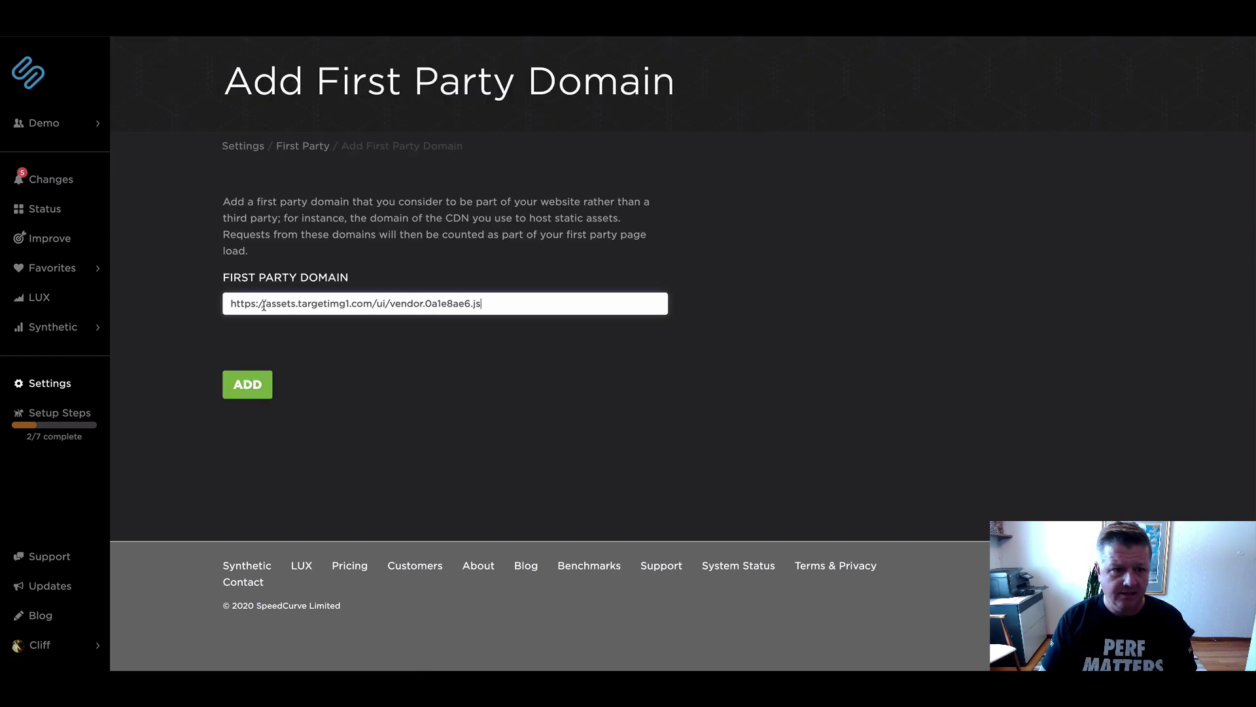
drag(265, 304, 197, 308)
key(BackSpace)
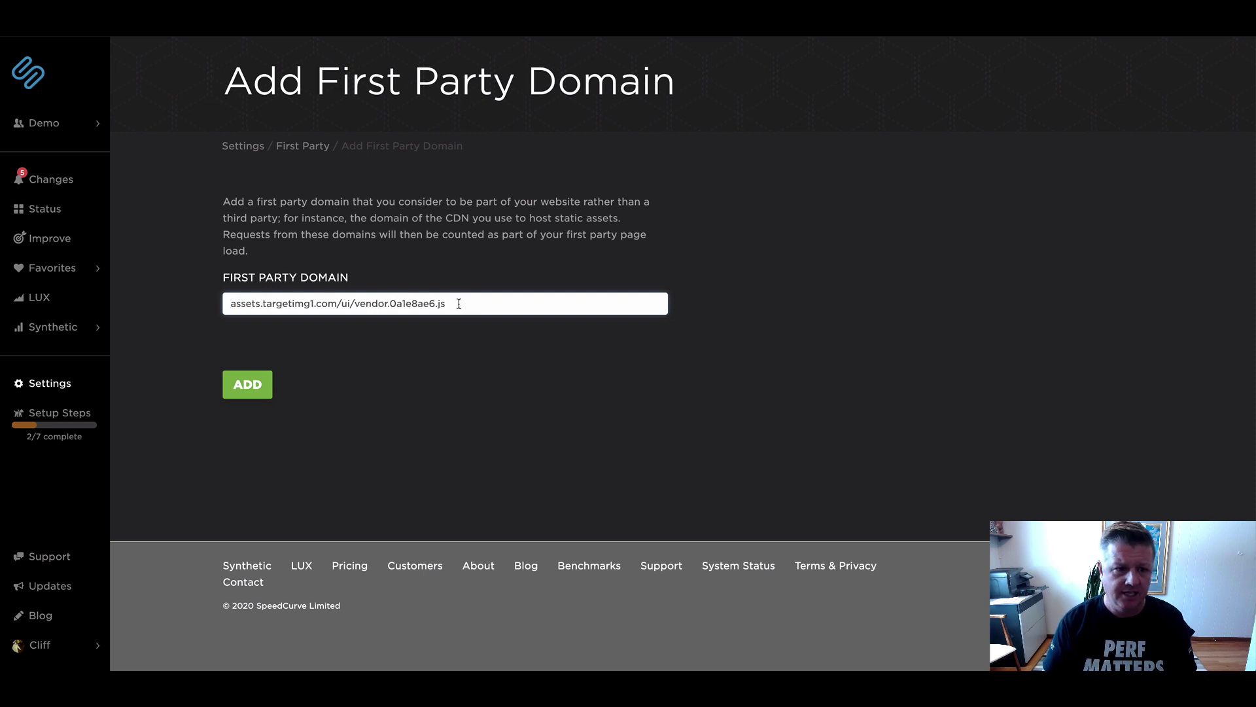
drag(459, 303, 338, 304)
key(BackSpace)
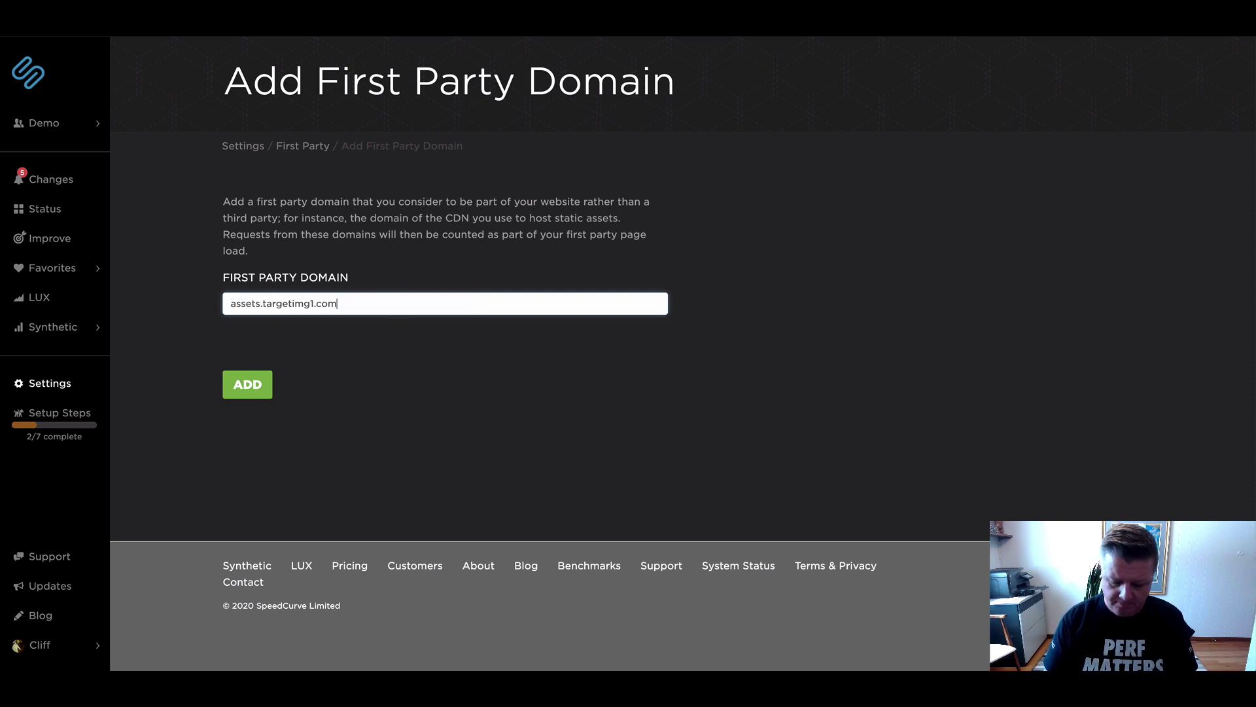
click(266, 390)
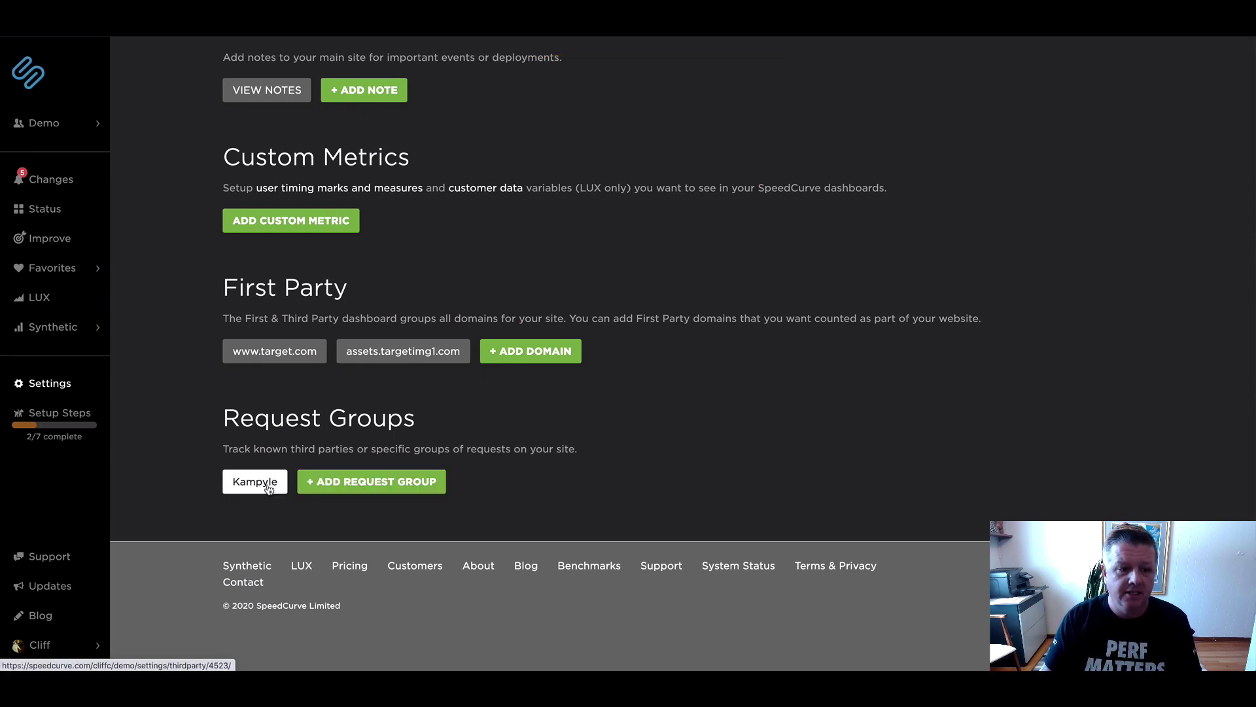
Add custom request group 'JS Bundle' with filter *vendor.*.js, wildcarding the pasted URL.
click(360, 485)
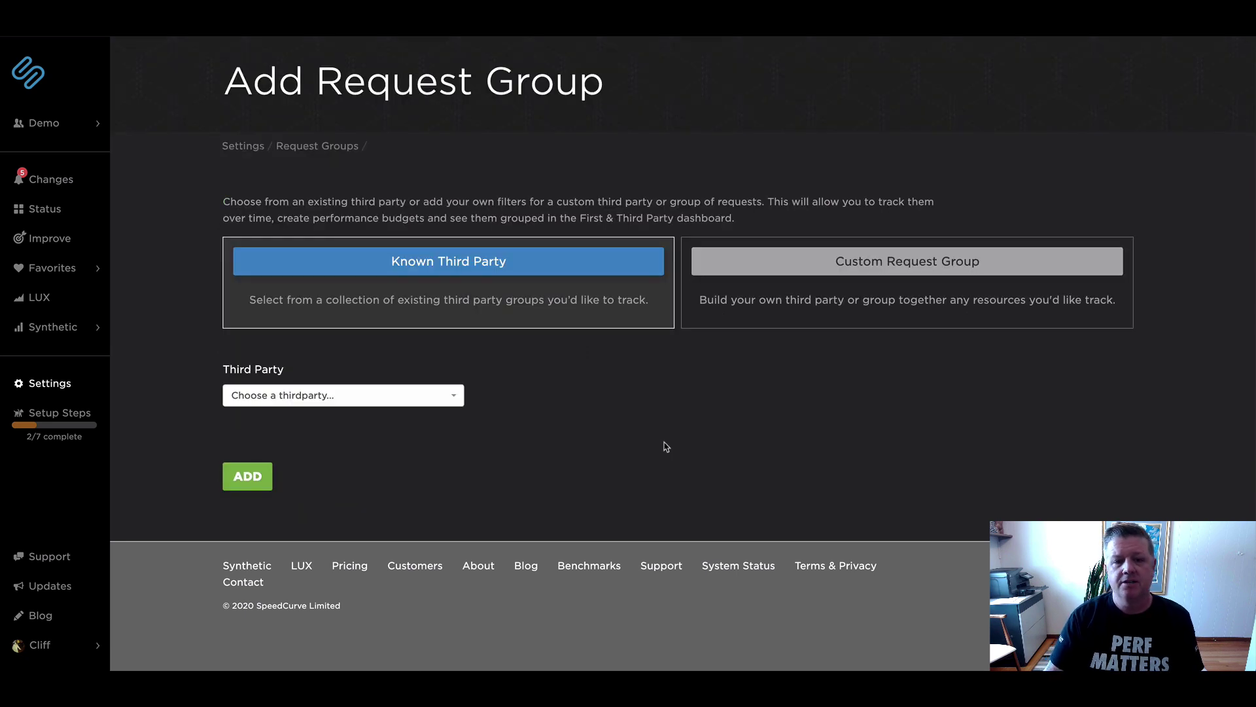
click(816, 269)
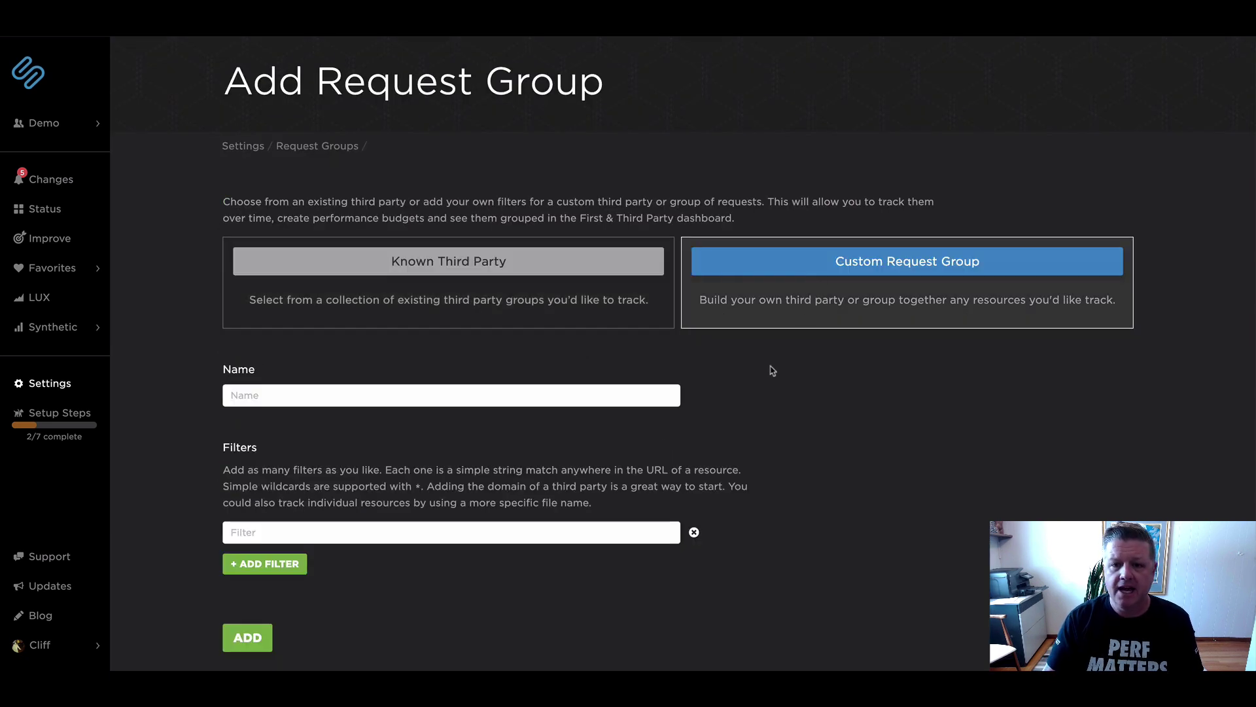
click(593, 398)
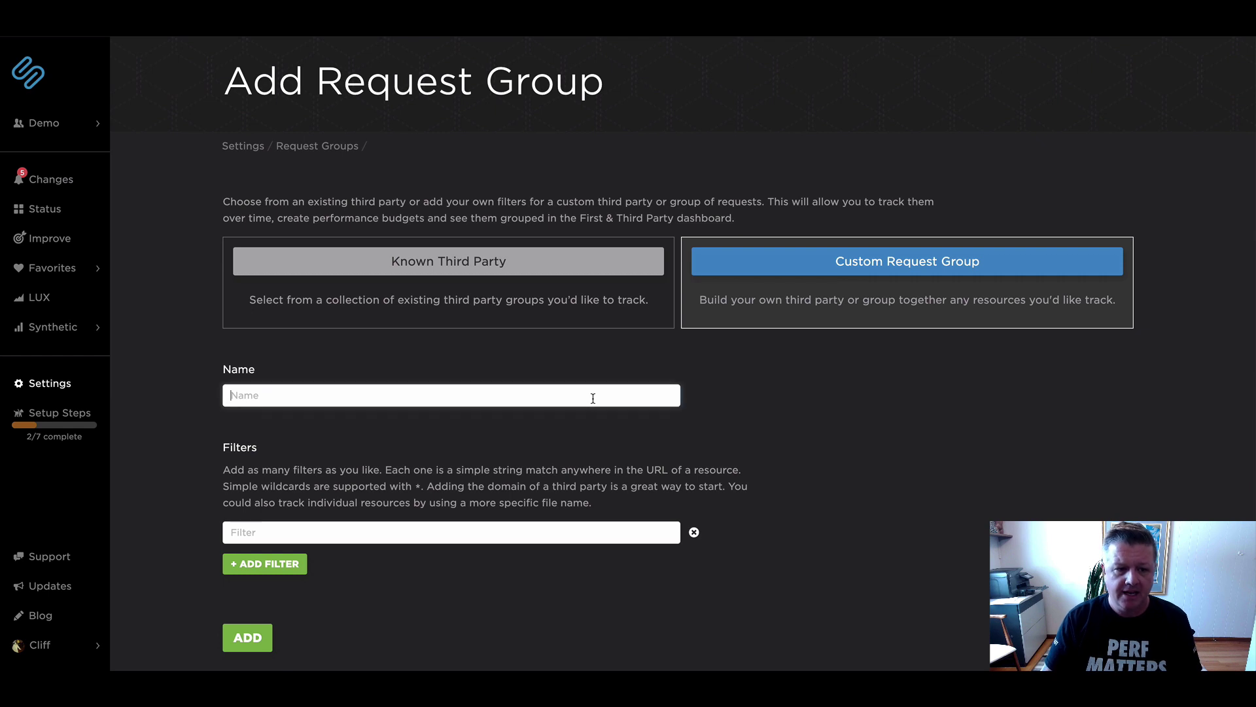
click(582, 529)
text(https://assets.targetimg1.com/ui/vendor.0a1e8ae6.js)
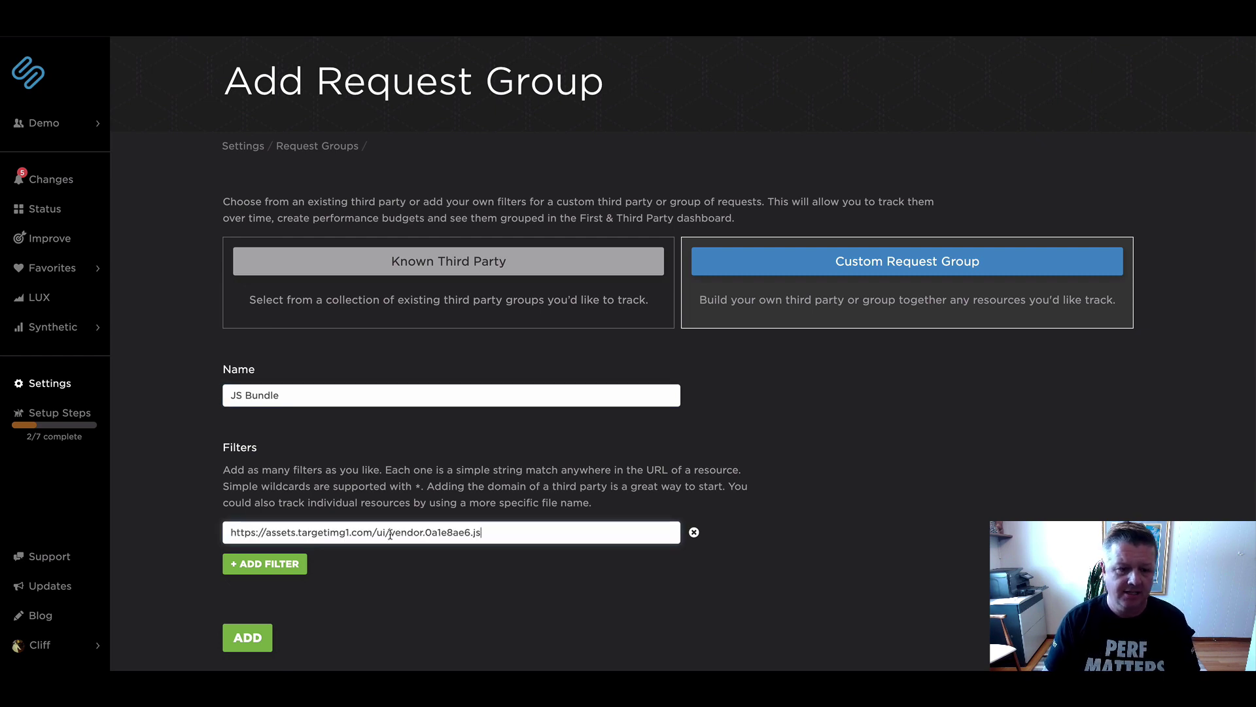
drag(390, 534, 219, 538)
text(*)
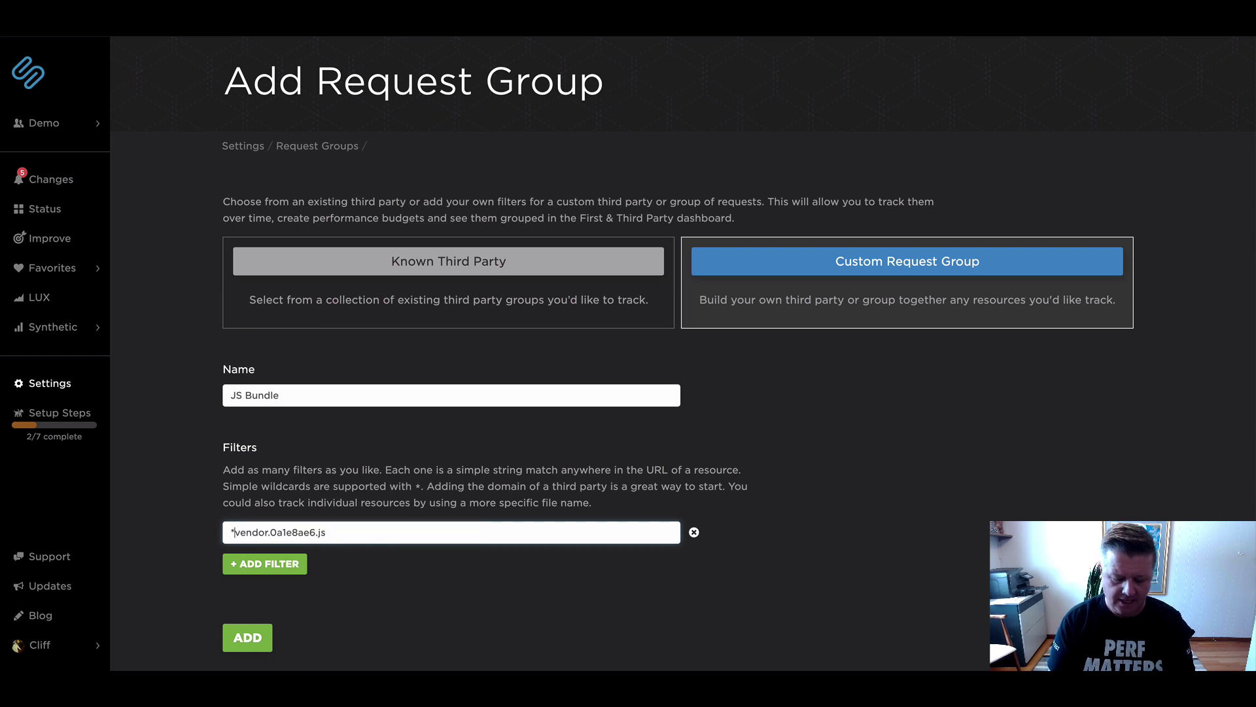
drag(316, 536, 282, 536)
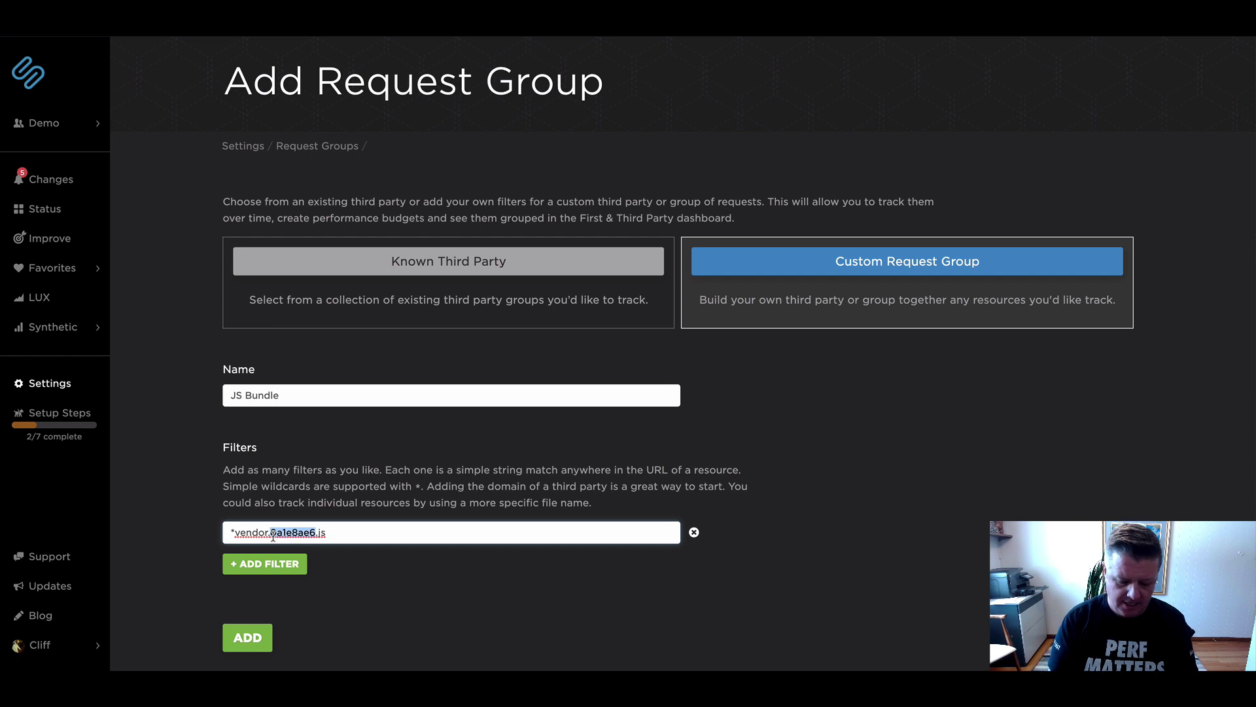
text(*)
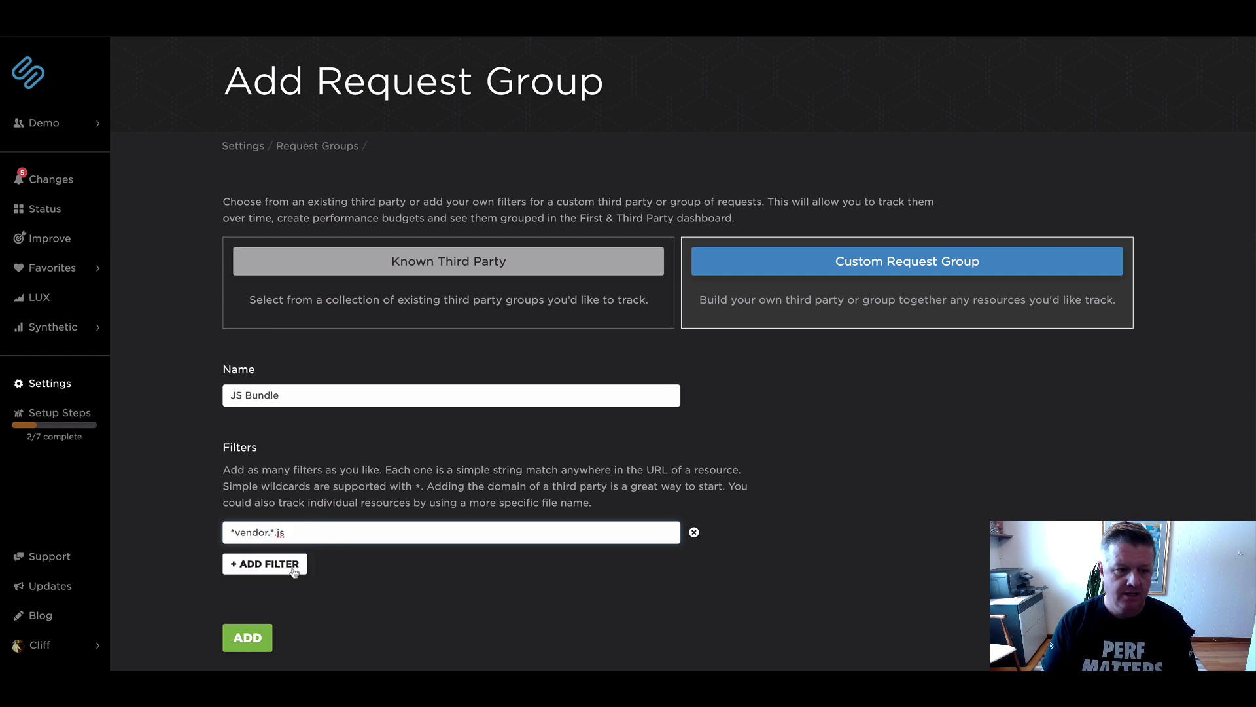
click(255, 636)
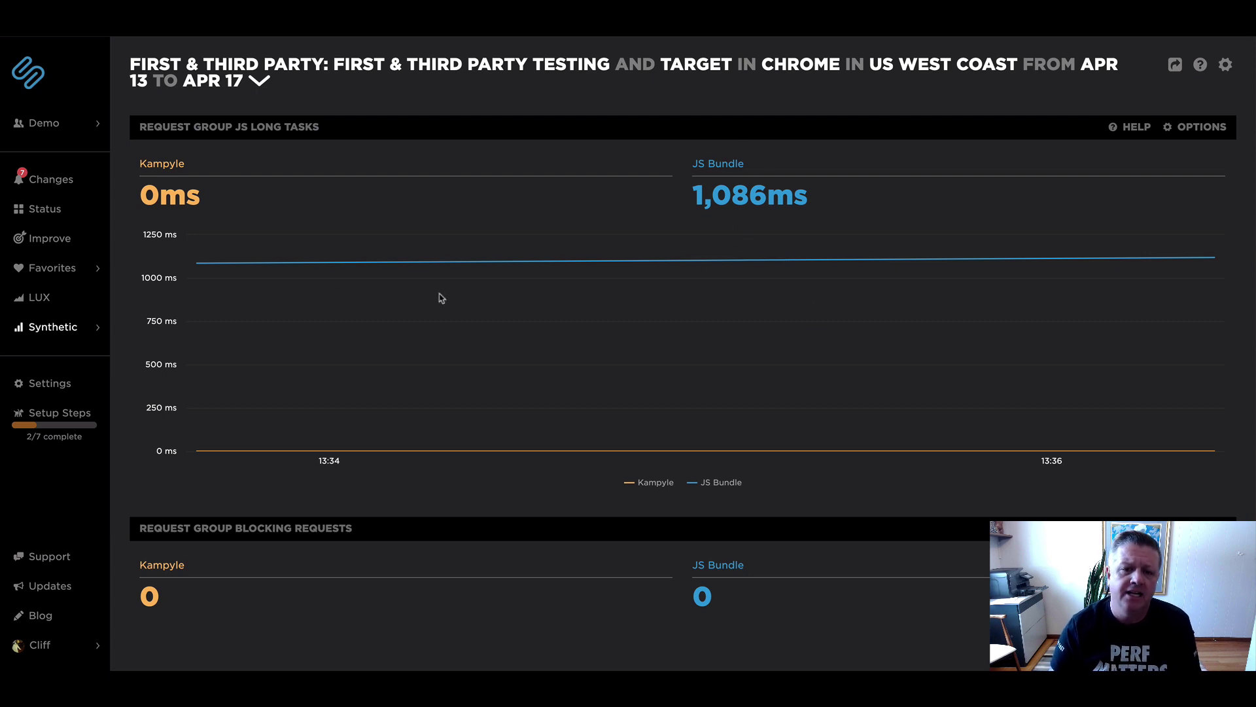
scroll(879, 354, down, 1)
scroll(878, 353, up, 1)
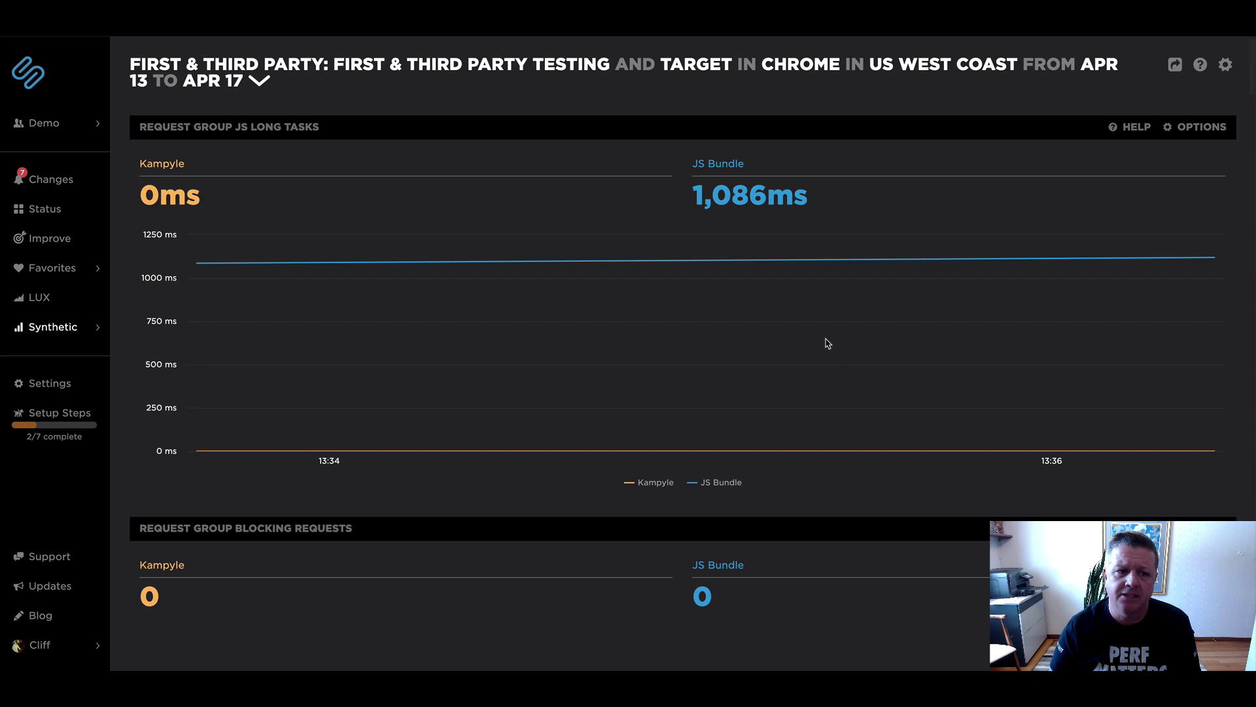
scroll(827, 342, down, 2)
scroll(736, 241, down, 10)
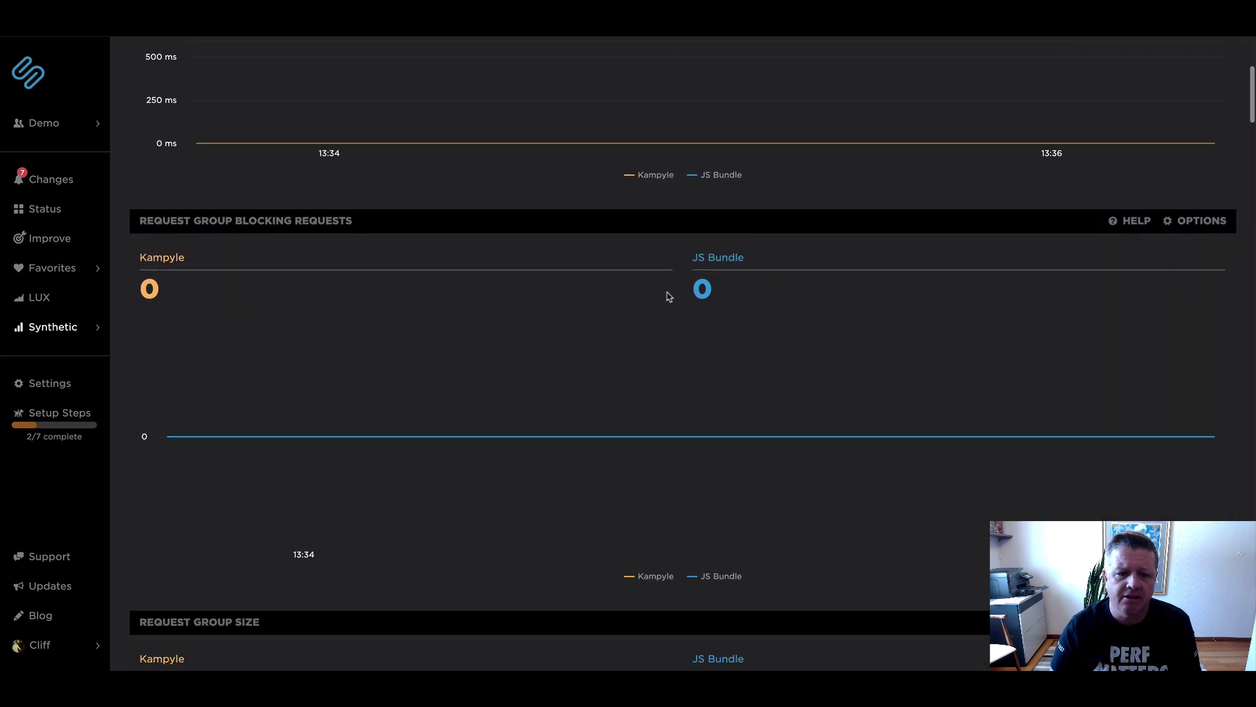
scroll(899, 274, down, 3)
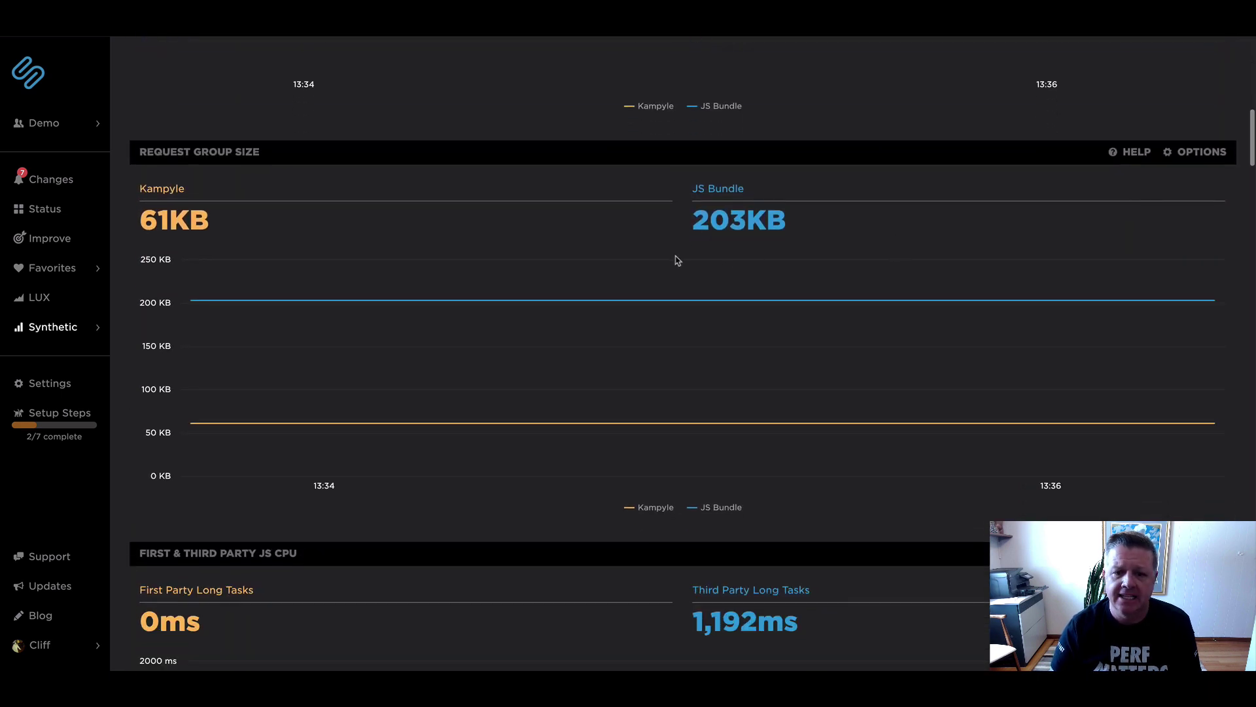
scroll(827, 278, down, 3)
scroll(830, 280, down, 6)
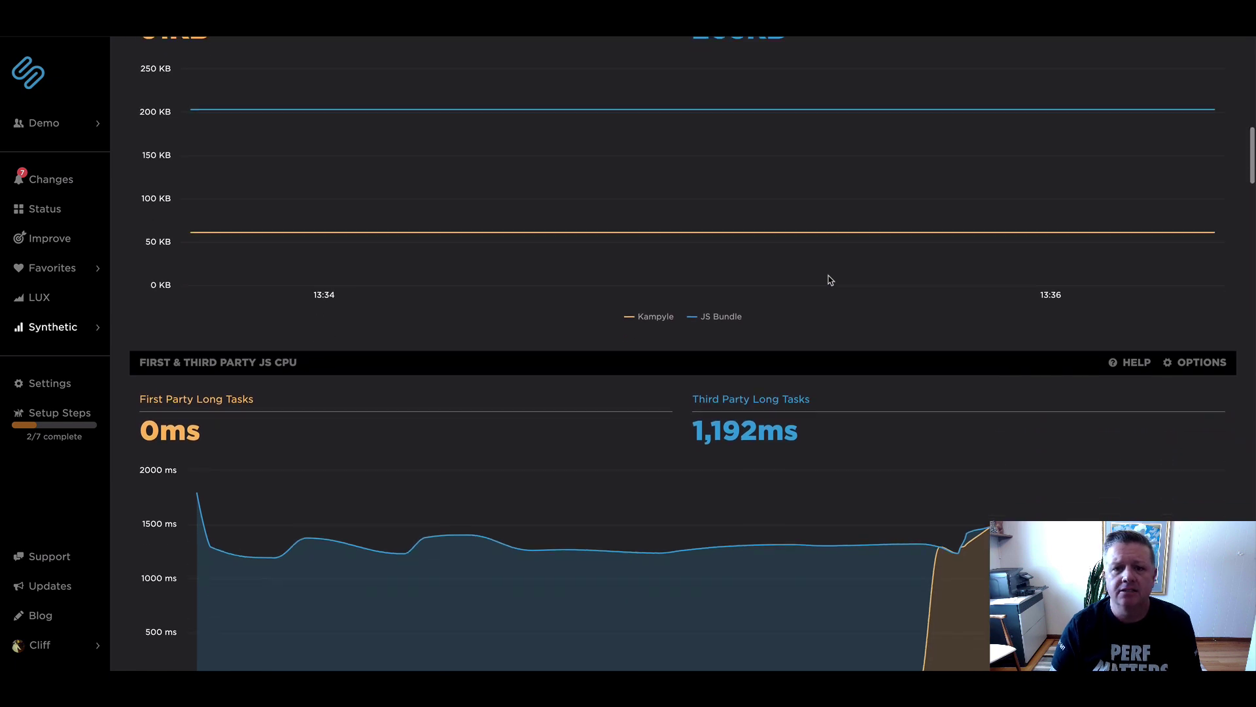
scroll(830, 280, down, 1)
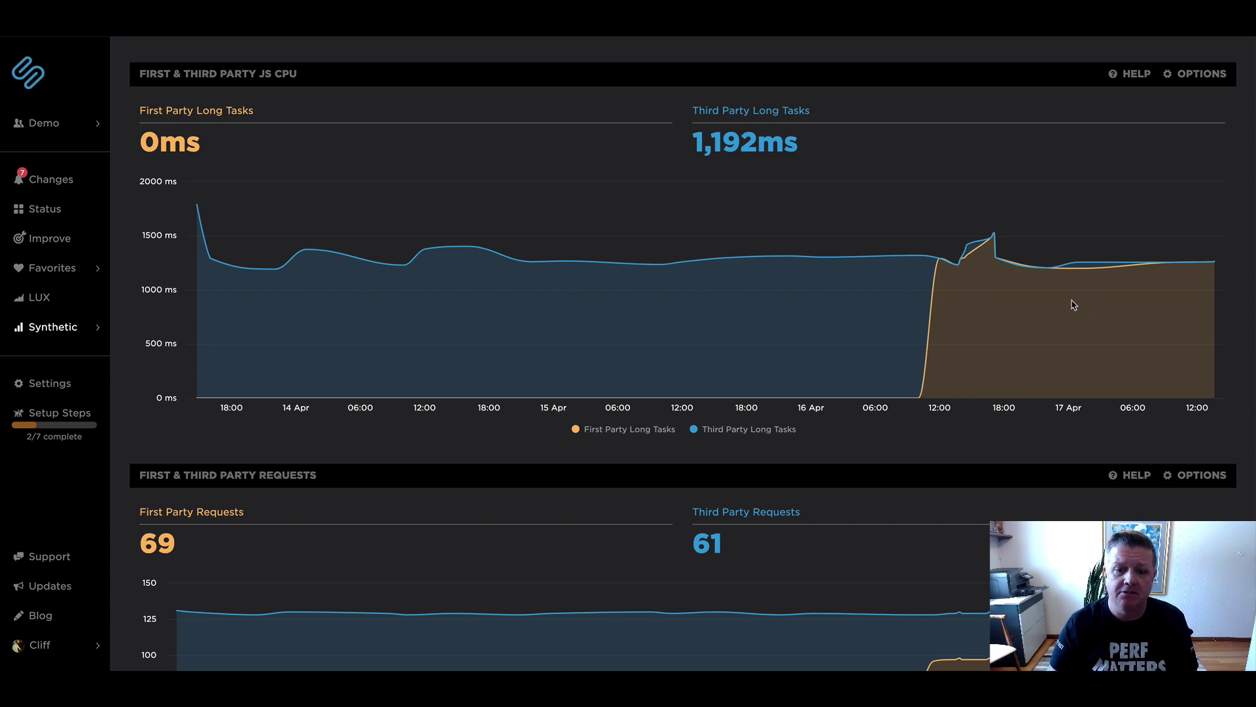
scroll(914, 306, down, 5)
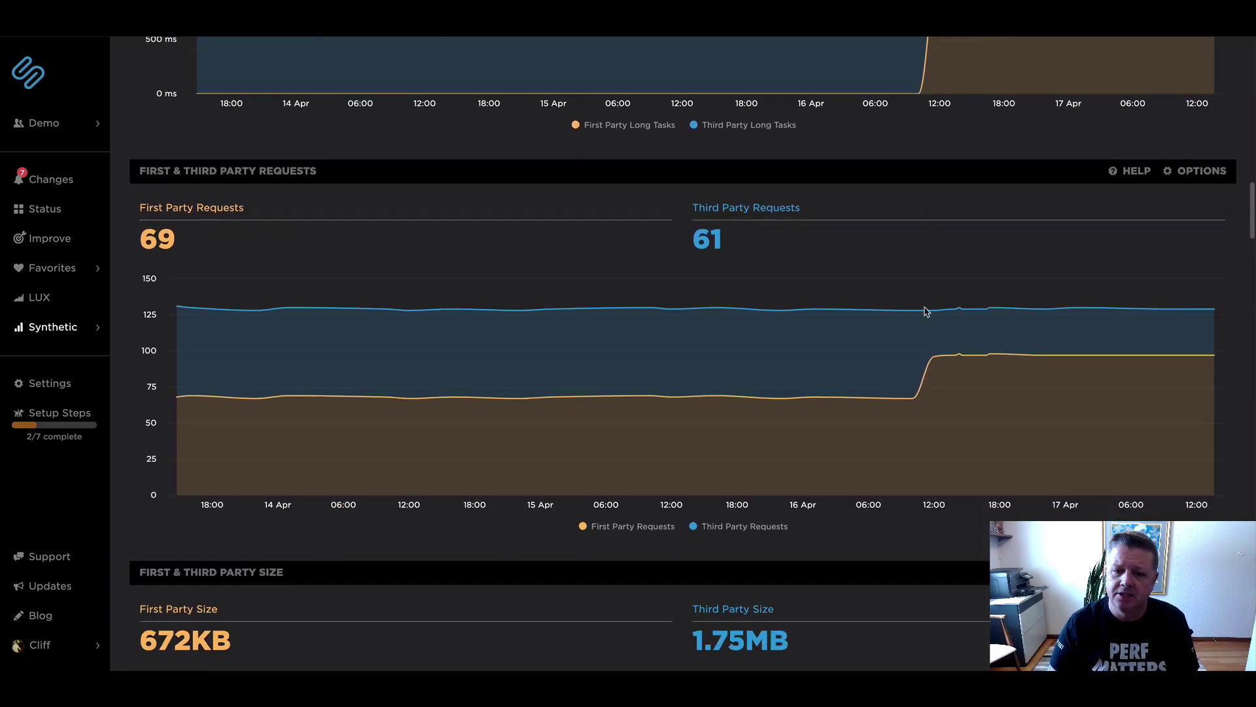
scroll(971, 342, down, 8)
scroll(972, 342, down, 4)
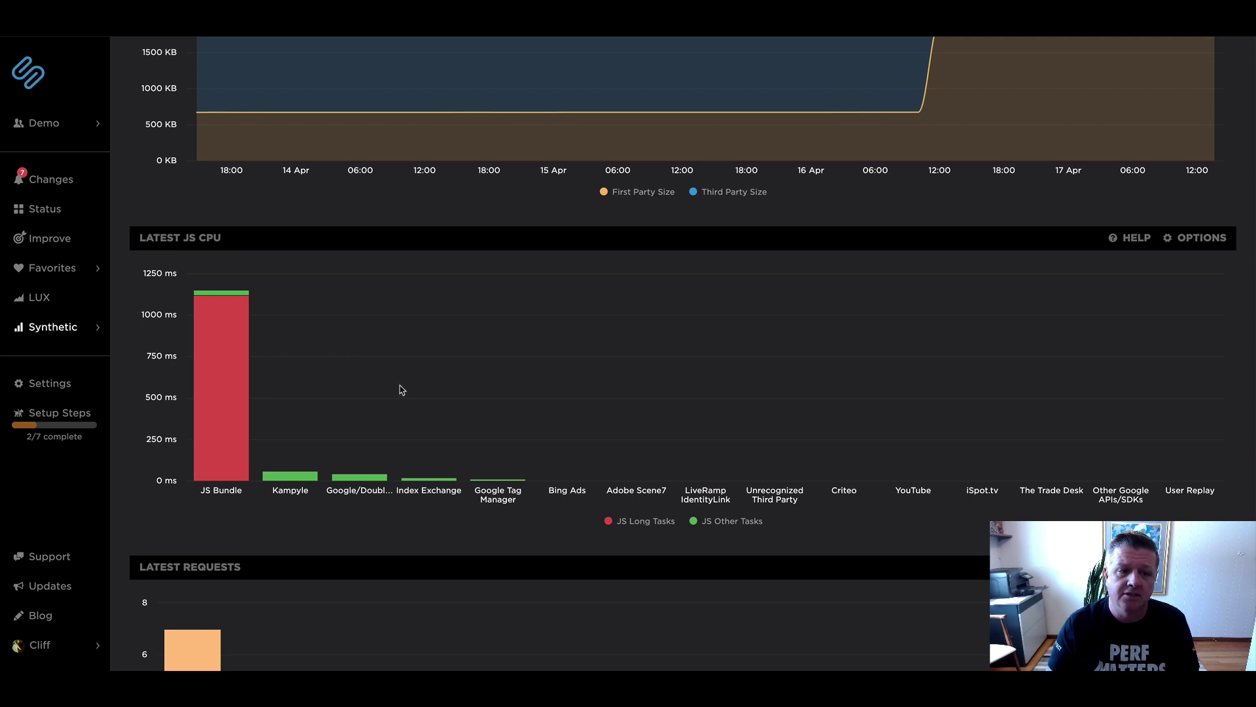
scroll(592, 414, down, 7)
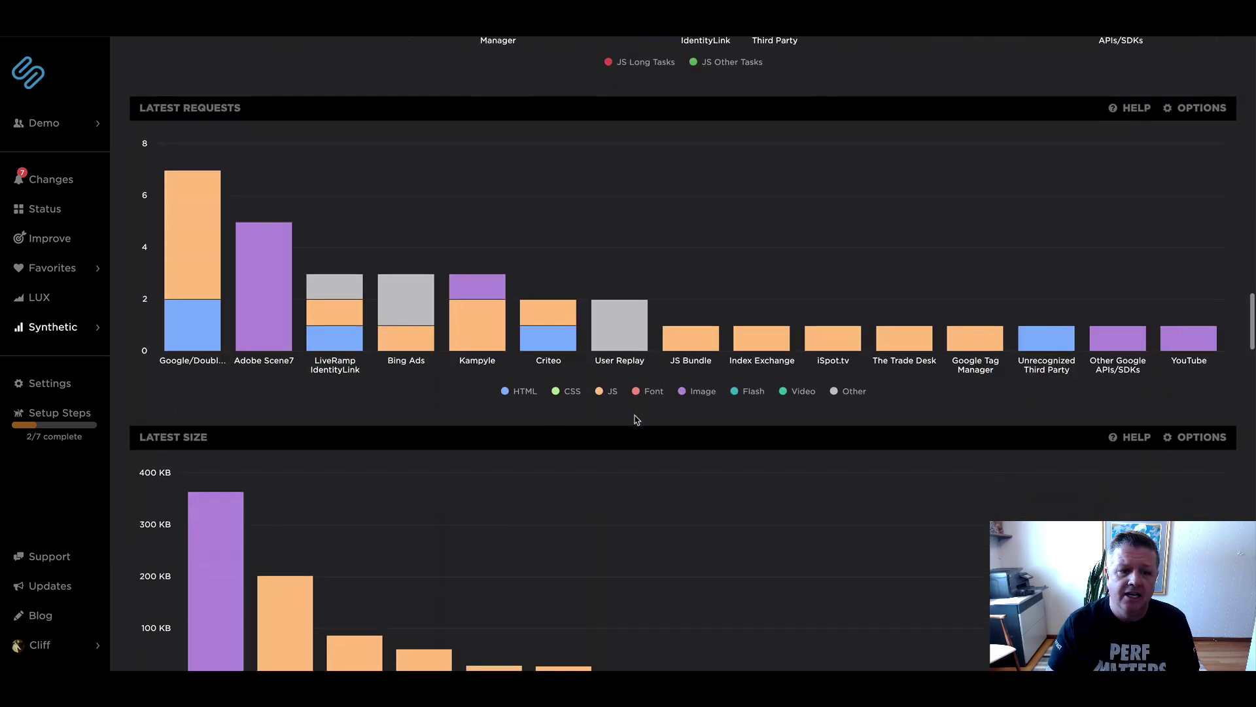
scroll(635, 420, down, 6)
scroll(330, 407, up, 3)
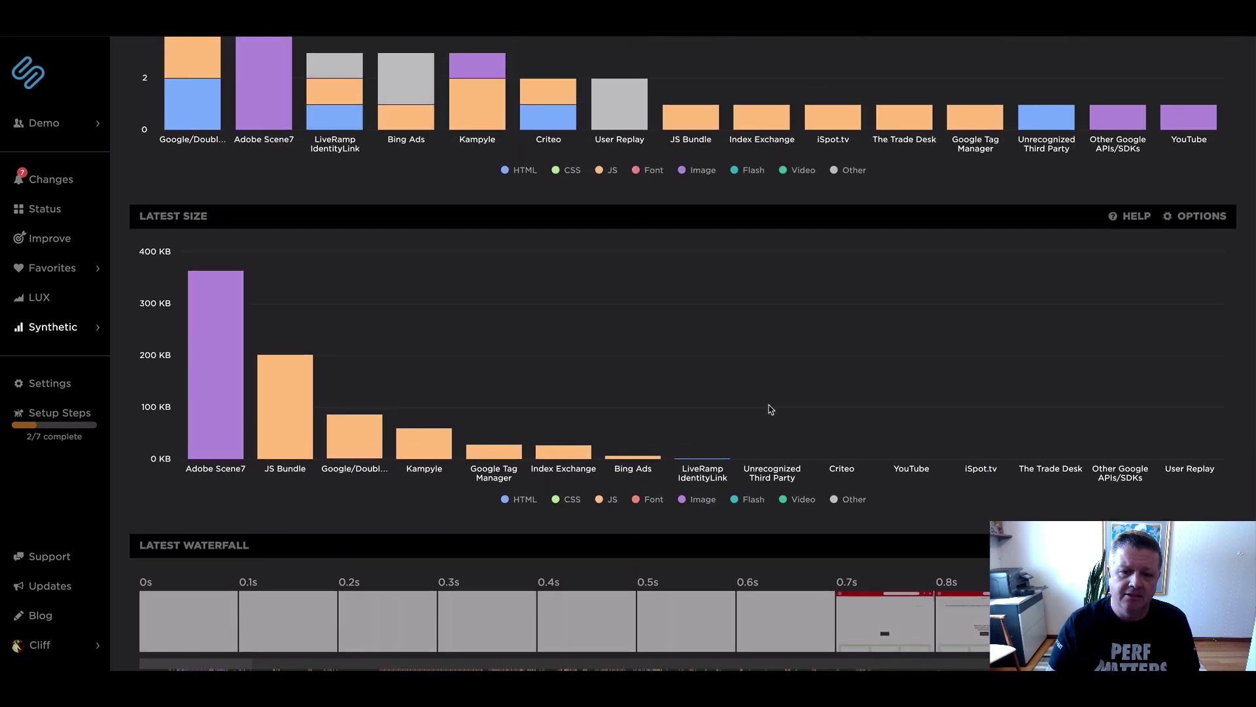
In Latest Waterfall, toggle the JS Bundle group and show vendor.0a1e8ae6.js request details.
scroll(752, 407, down, 8)
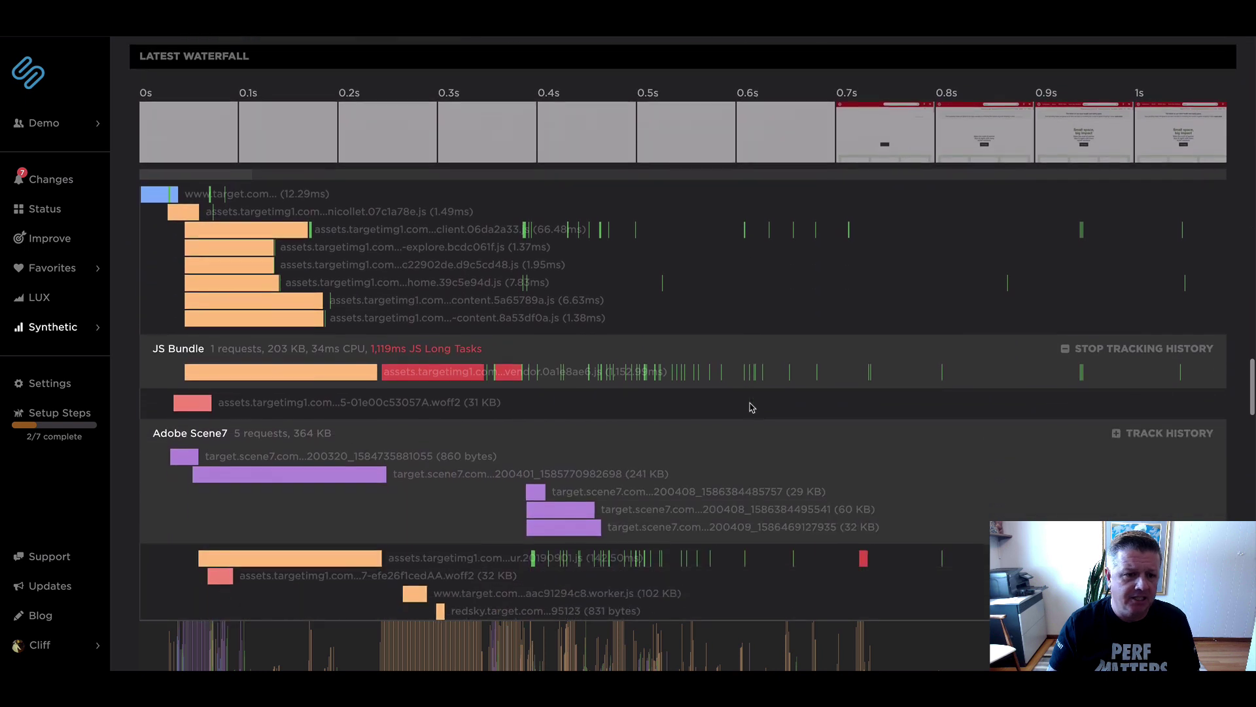
scroll(752, 407, up, 1)
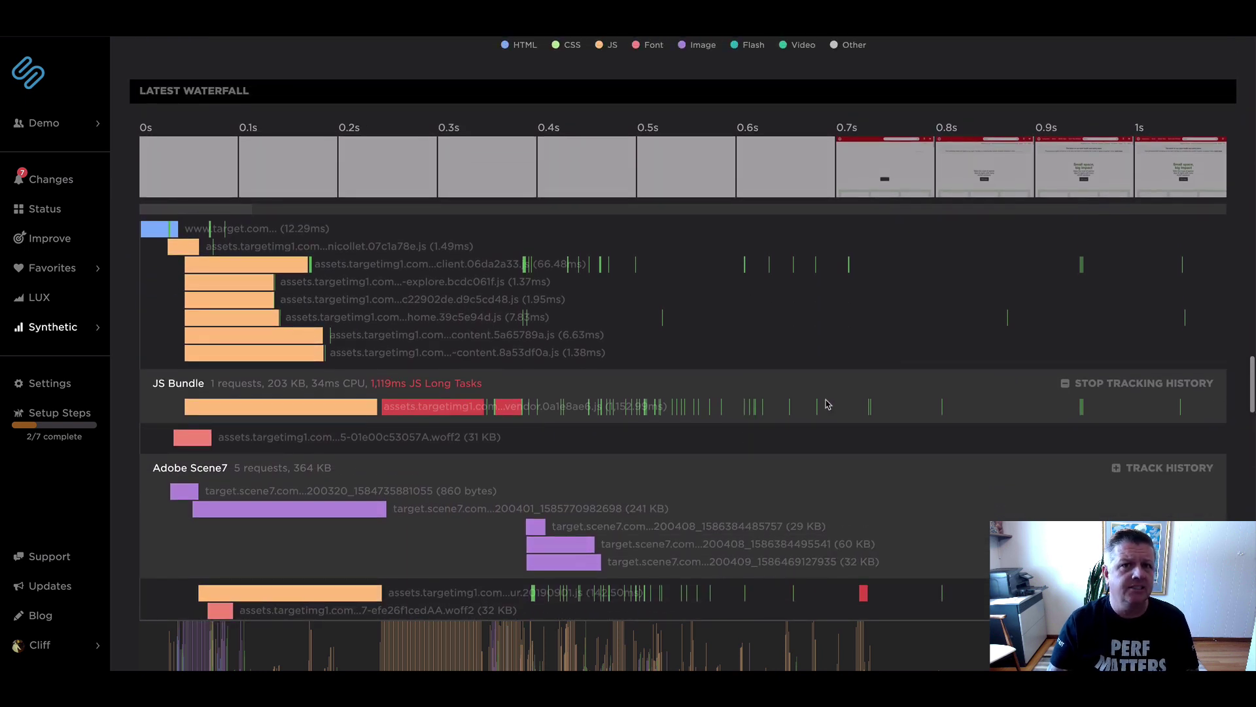
scroll(818, 400, down, 1)
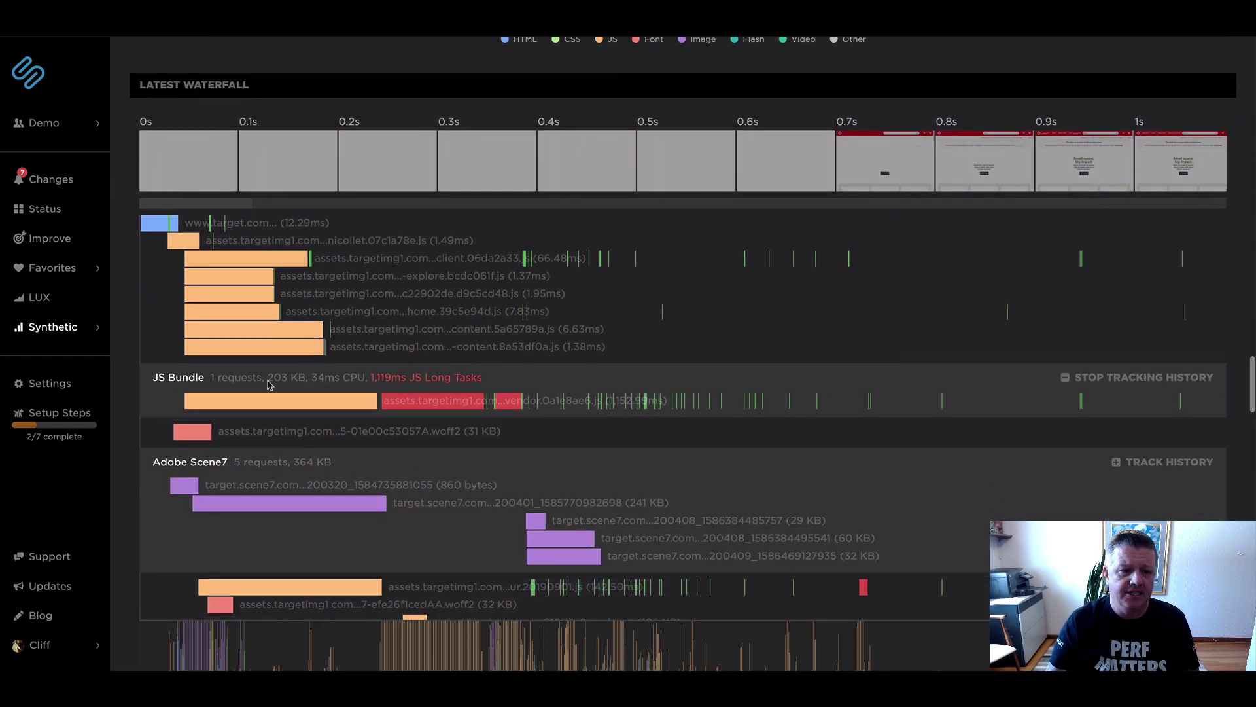
click(413, 384)
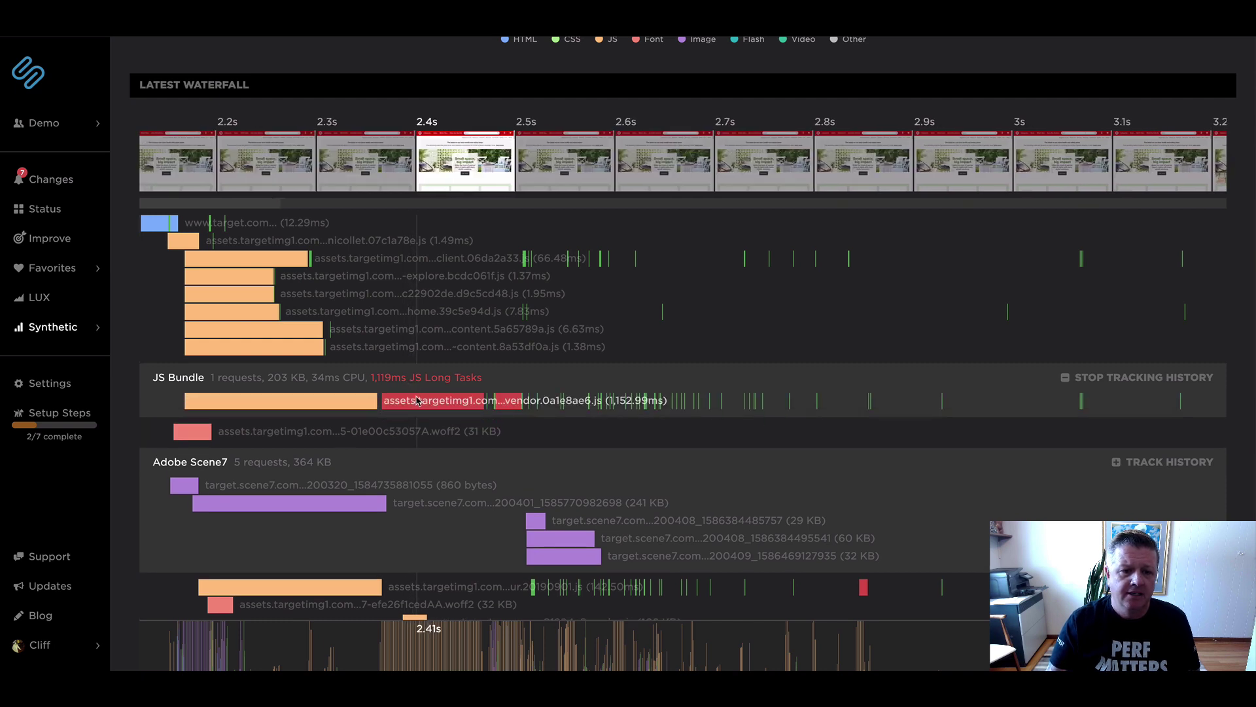
click(590, 425)
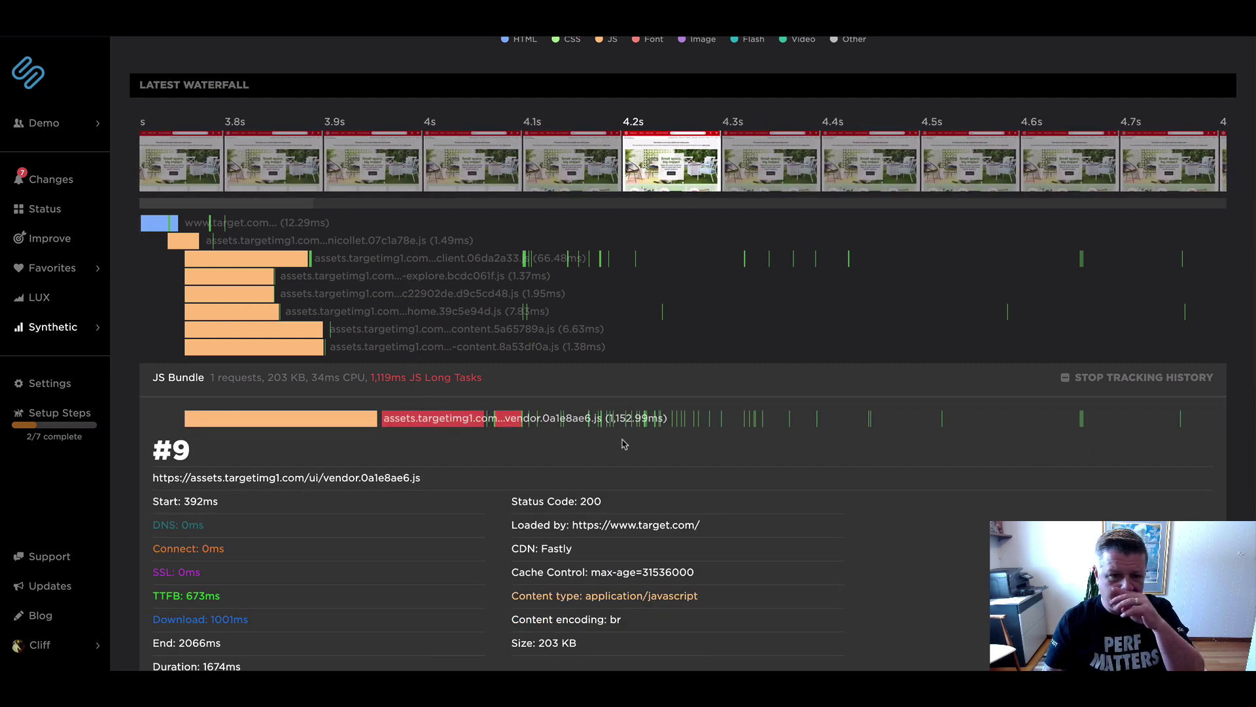
Scroll down to the Kampyle group: 3 requests, 61 KB, 59ms CPU.
scroll(576, 411, down, 7)
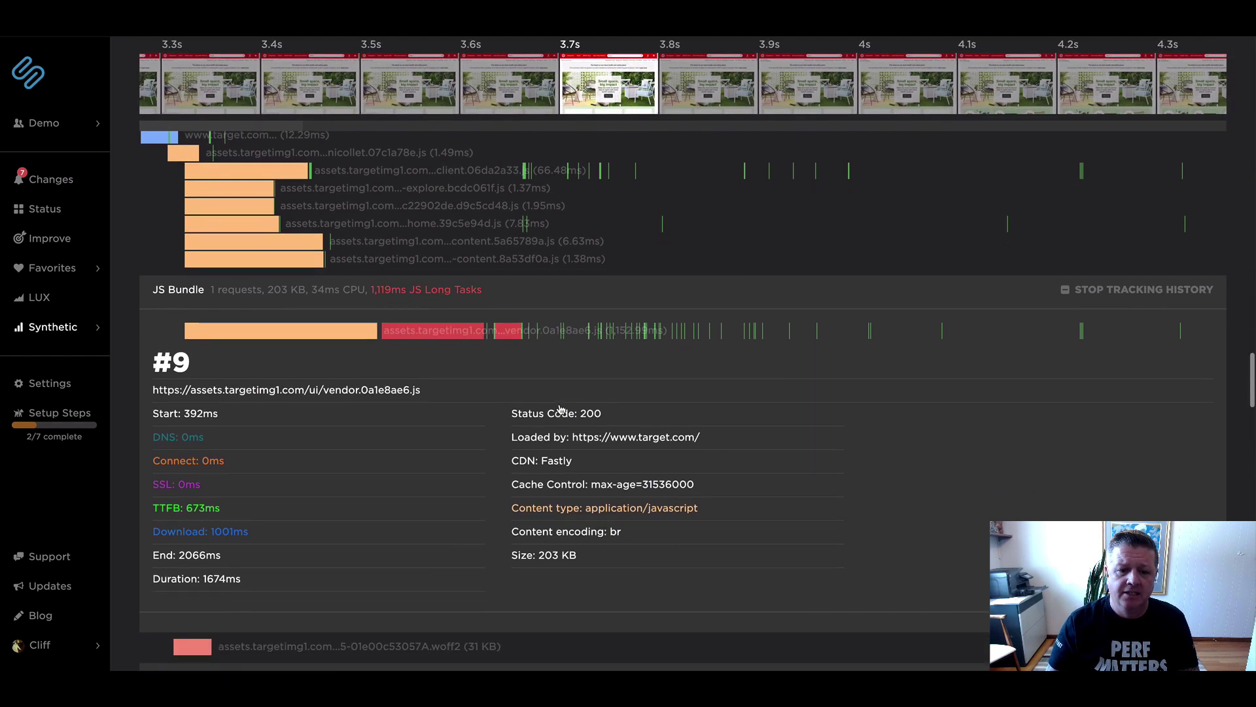
scroll(561, 409, down, 5)
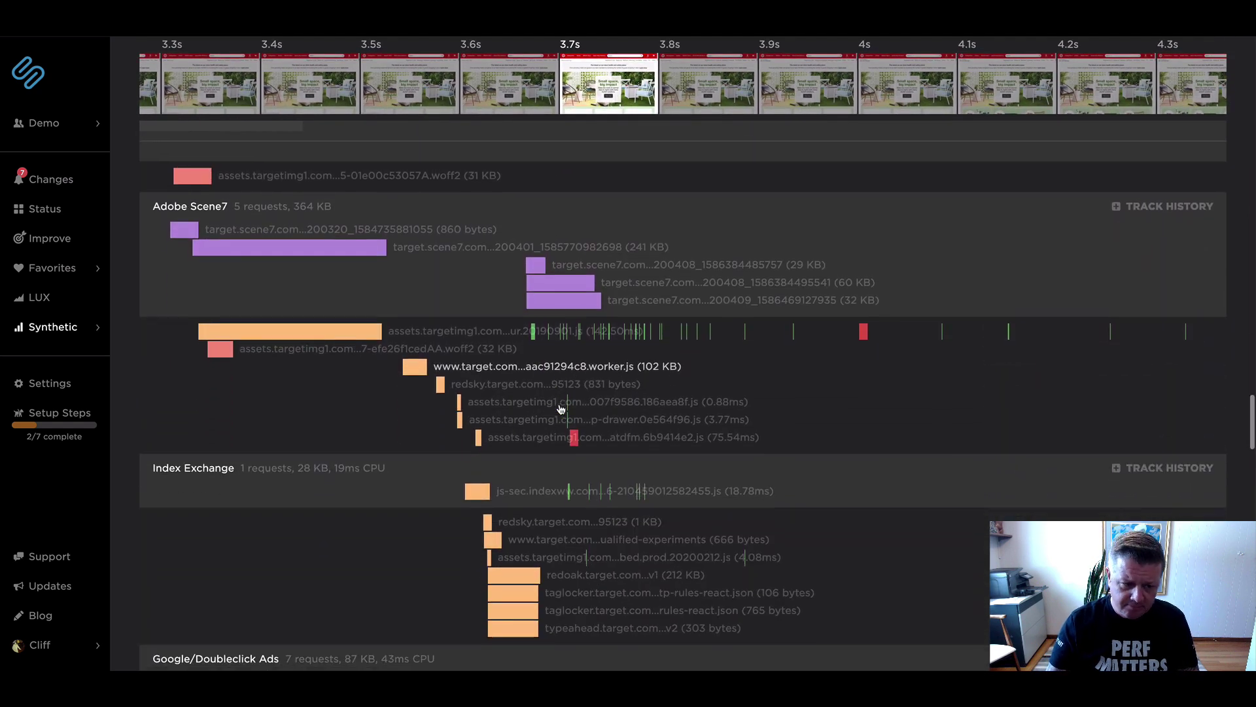
scroll(561, 409, down, 10)
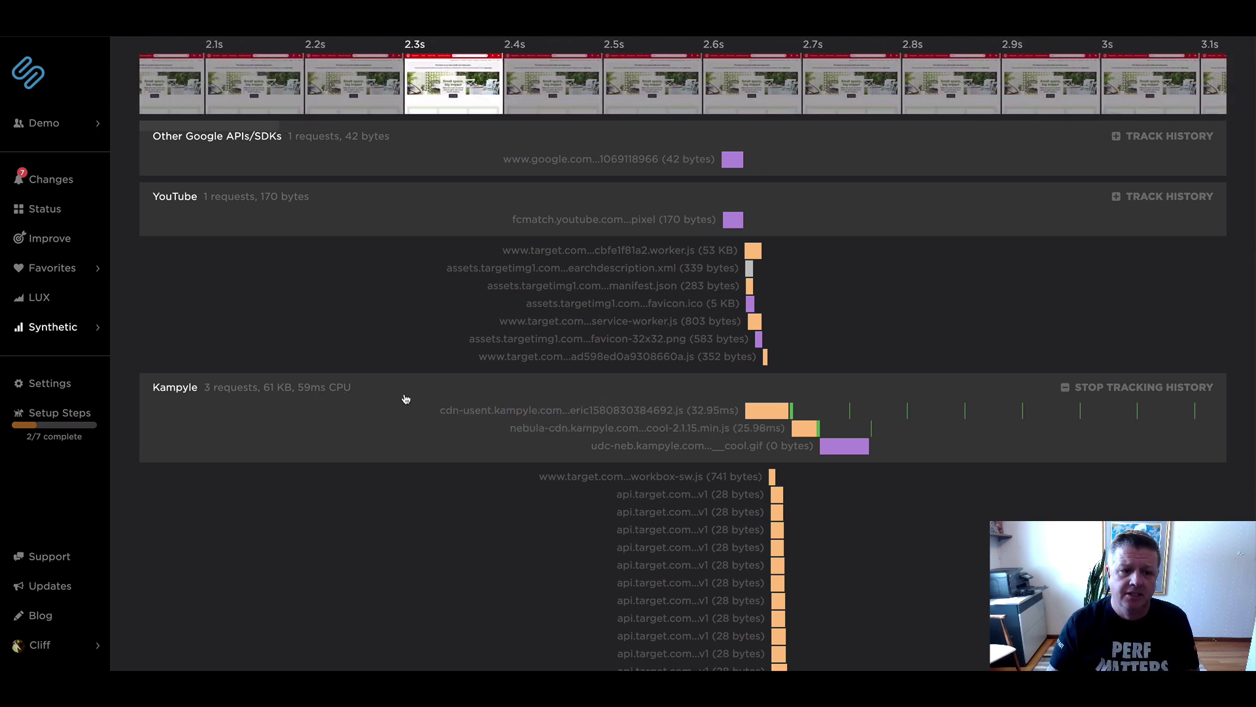
scroll(406, 398, down, 1)
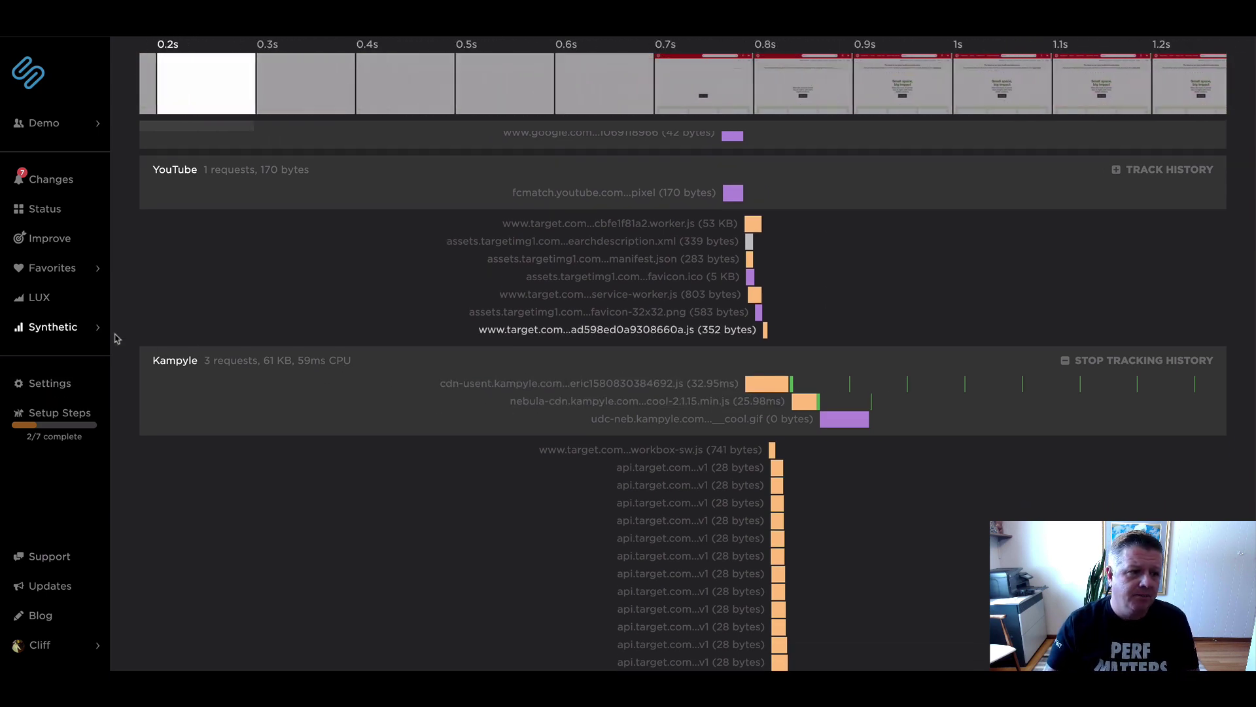
Open the Demo favorites dashboard and view the Kampyle Total CPU Time chart (77ms vs 80 ms).
mouse_move(84, 269)
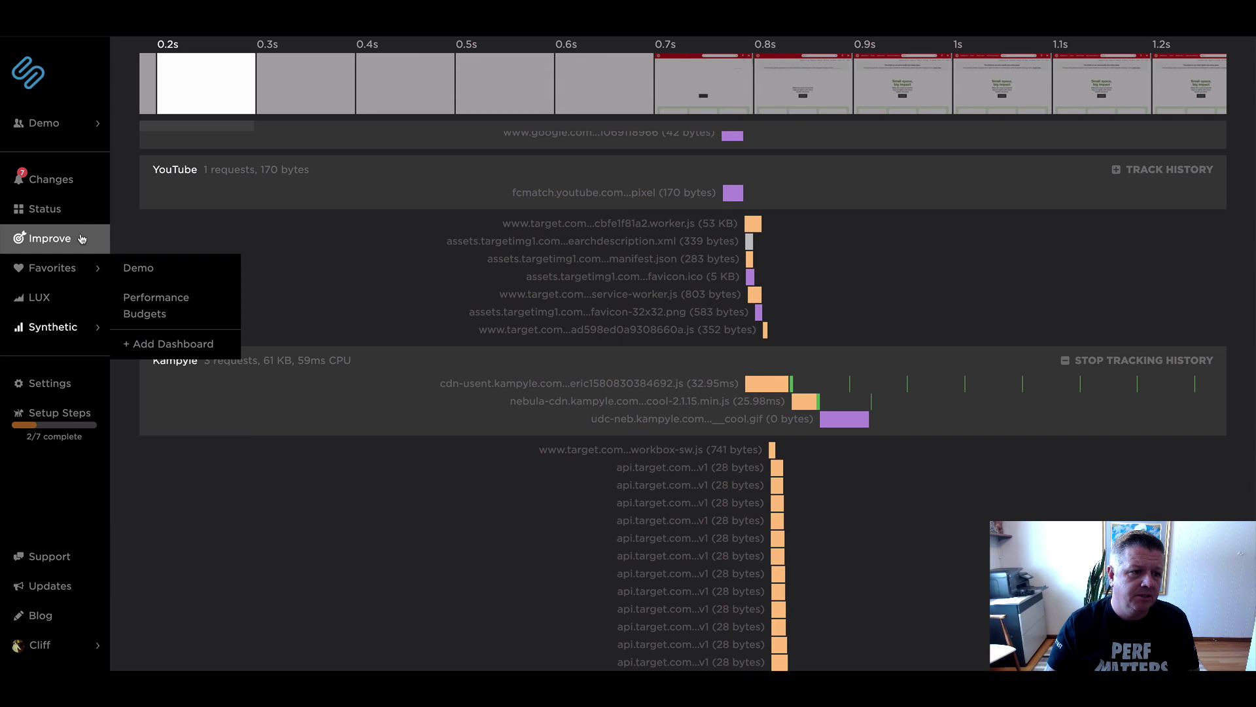
click(137, 274)
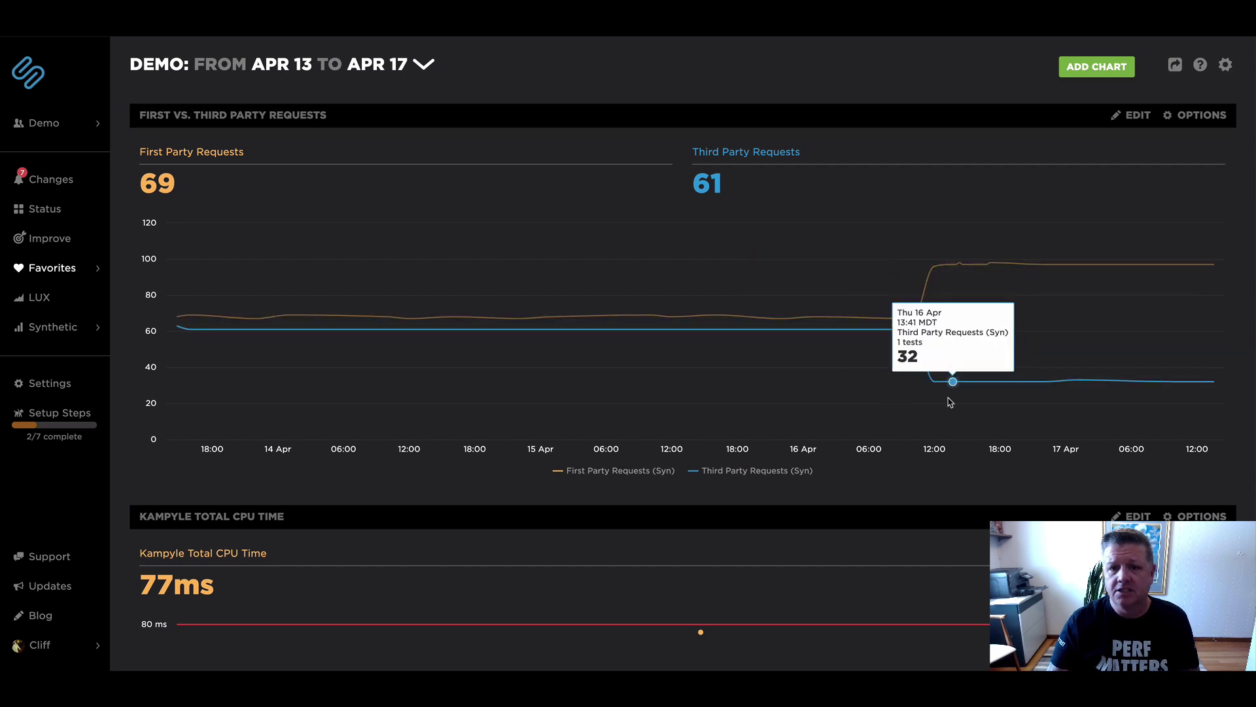
scroll(985, 407, down, 5)
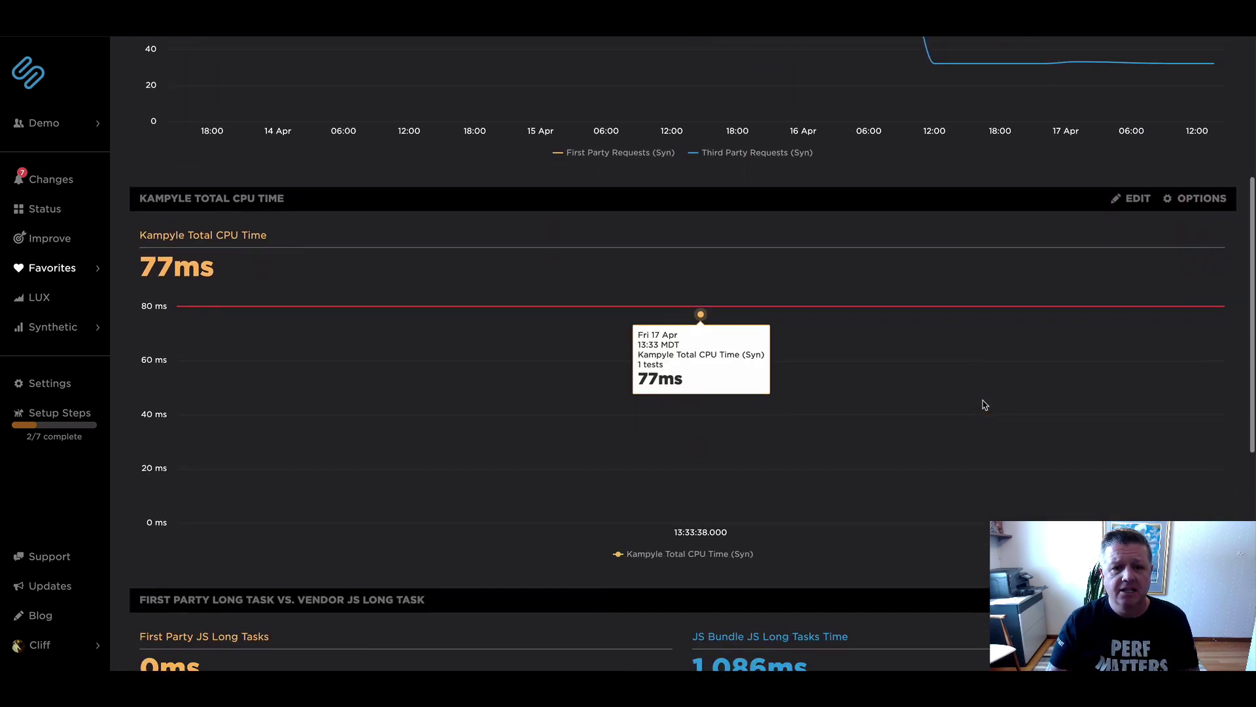
scroll(983, 403, down, 1)
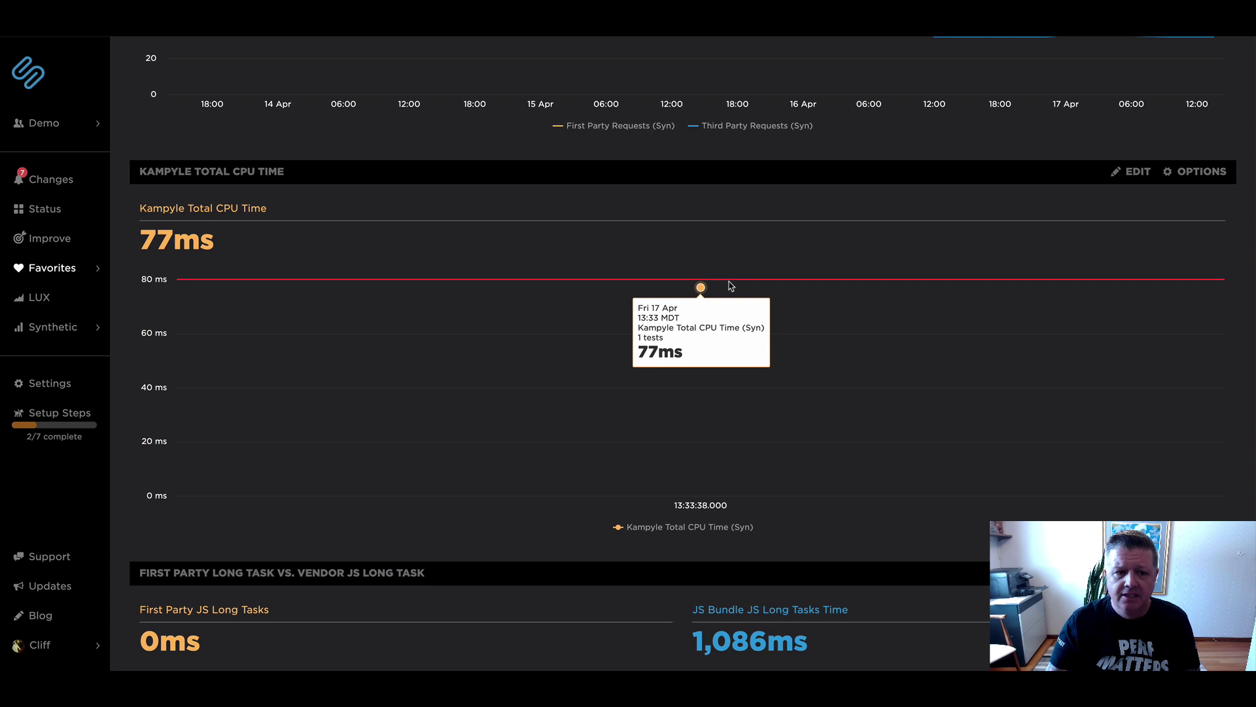
scroll(851, 379, down, 7)
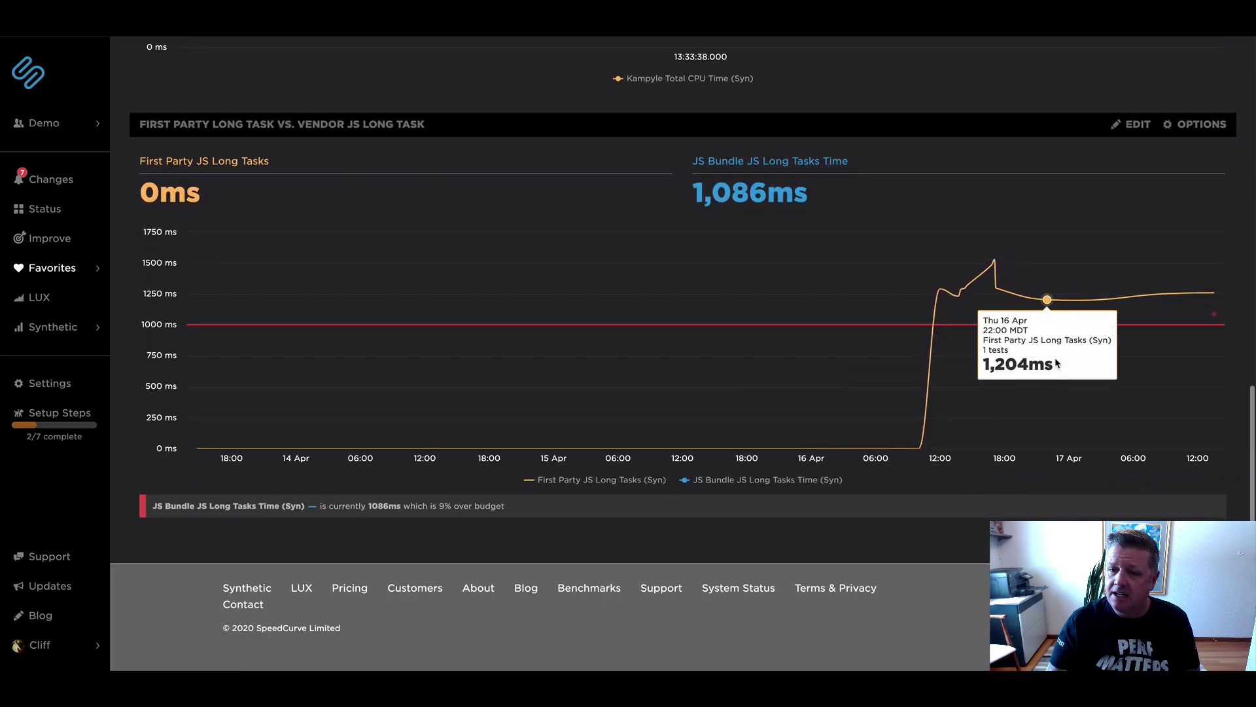
scroll(1060, 376, down, 1)
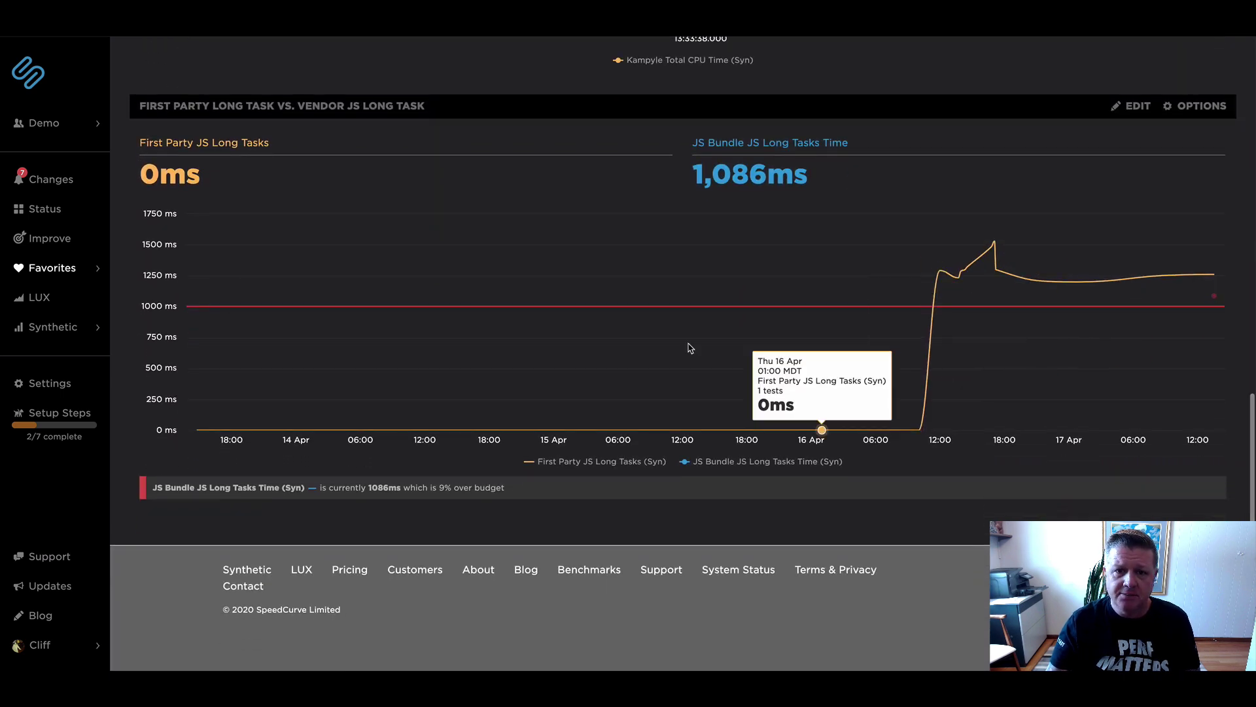
mouse_move(1215, 300)
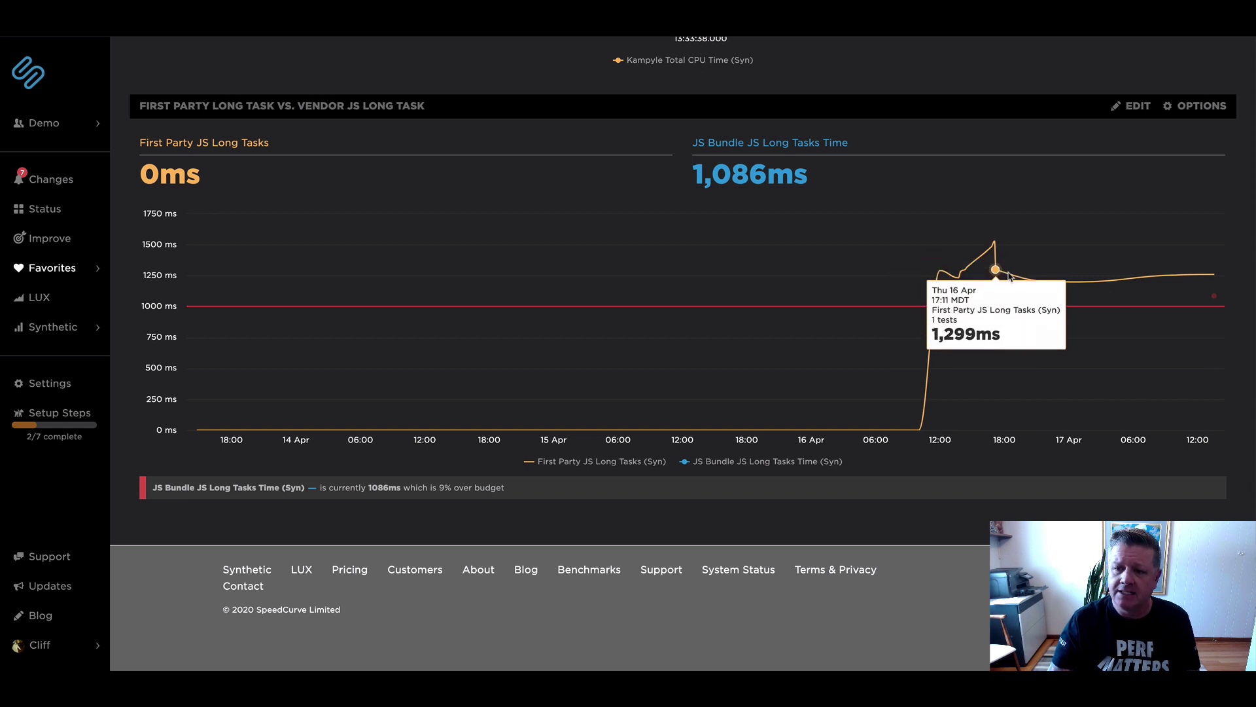
scroll(1098, 285, up, 7)
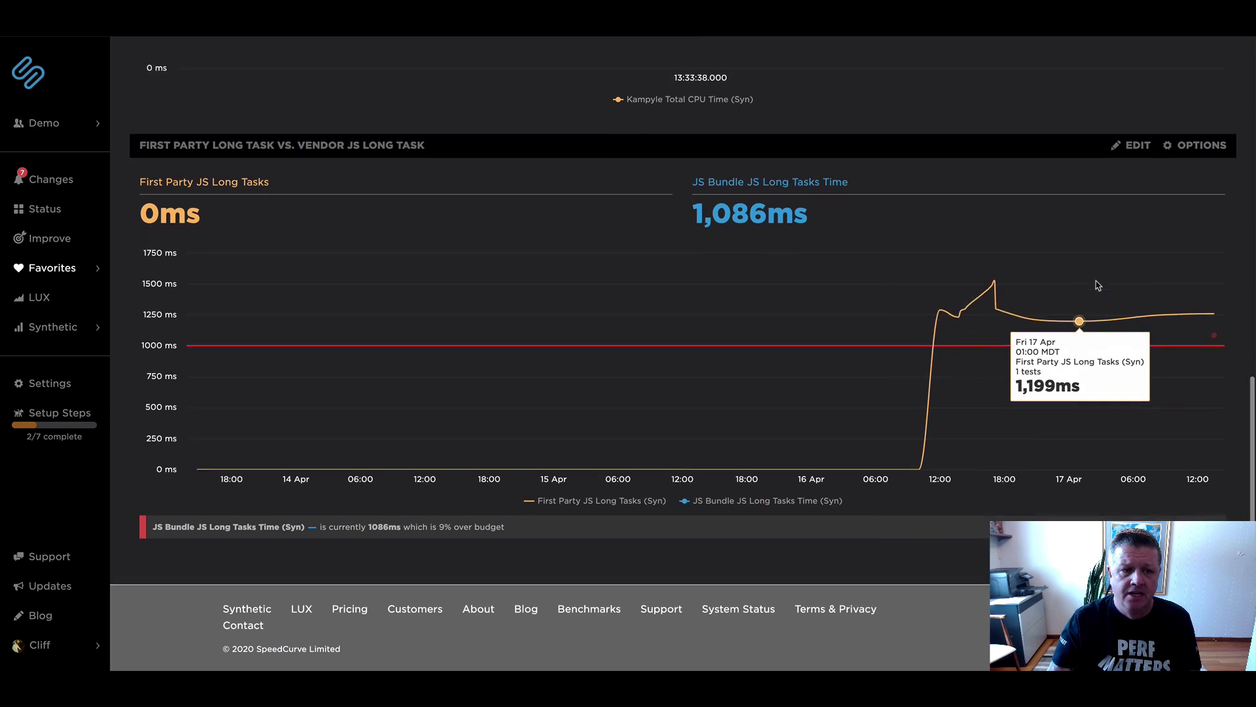
scroll(1074, 285, up, 1)
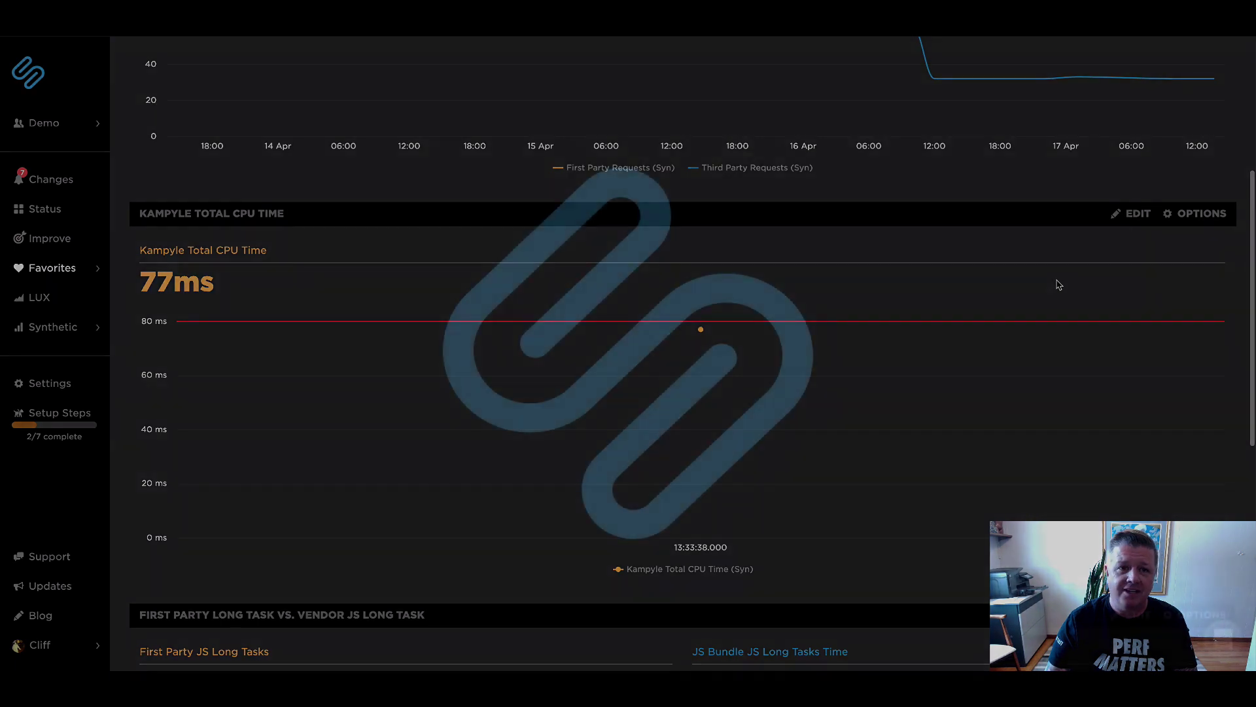